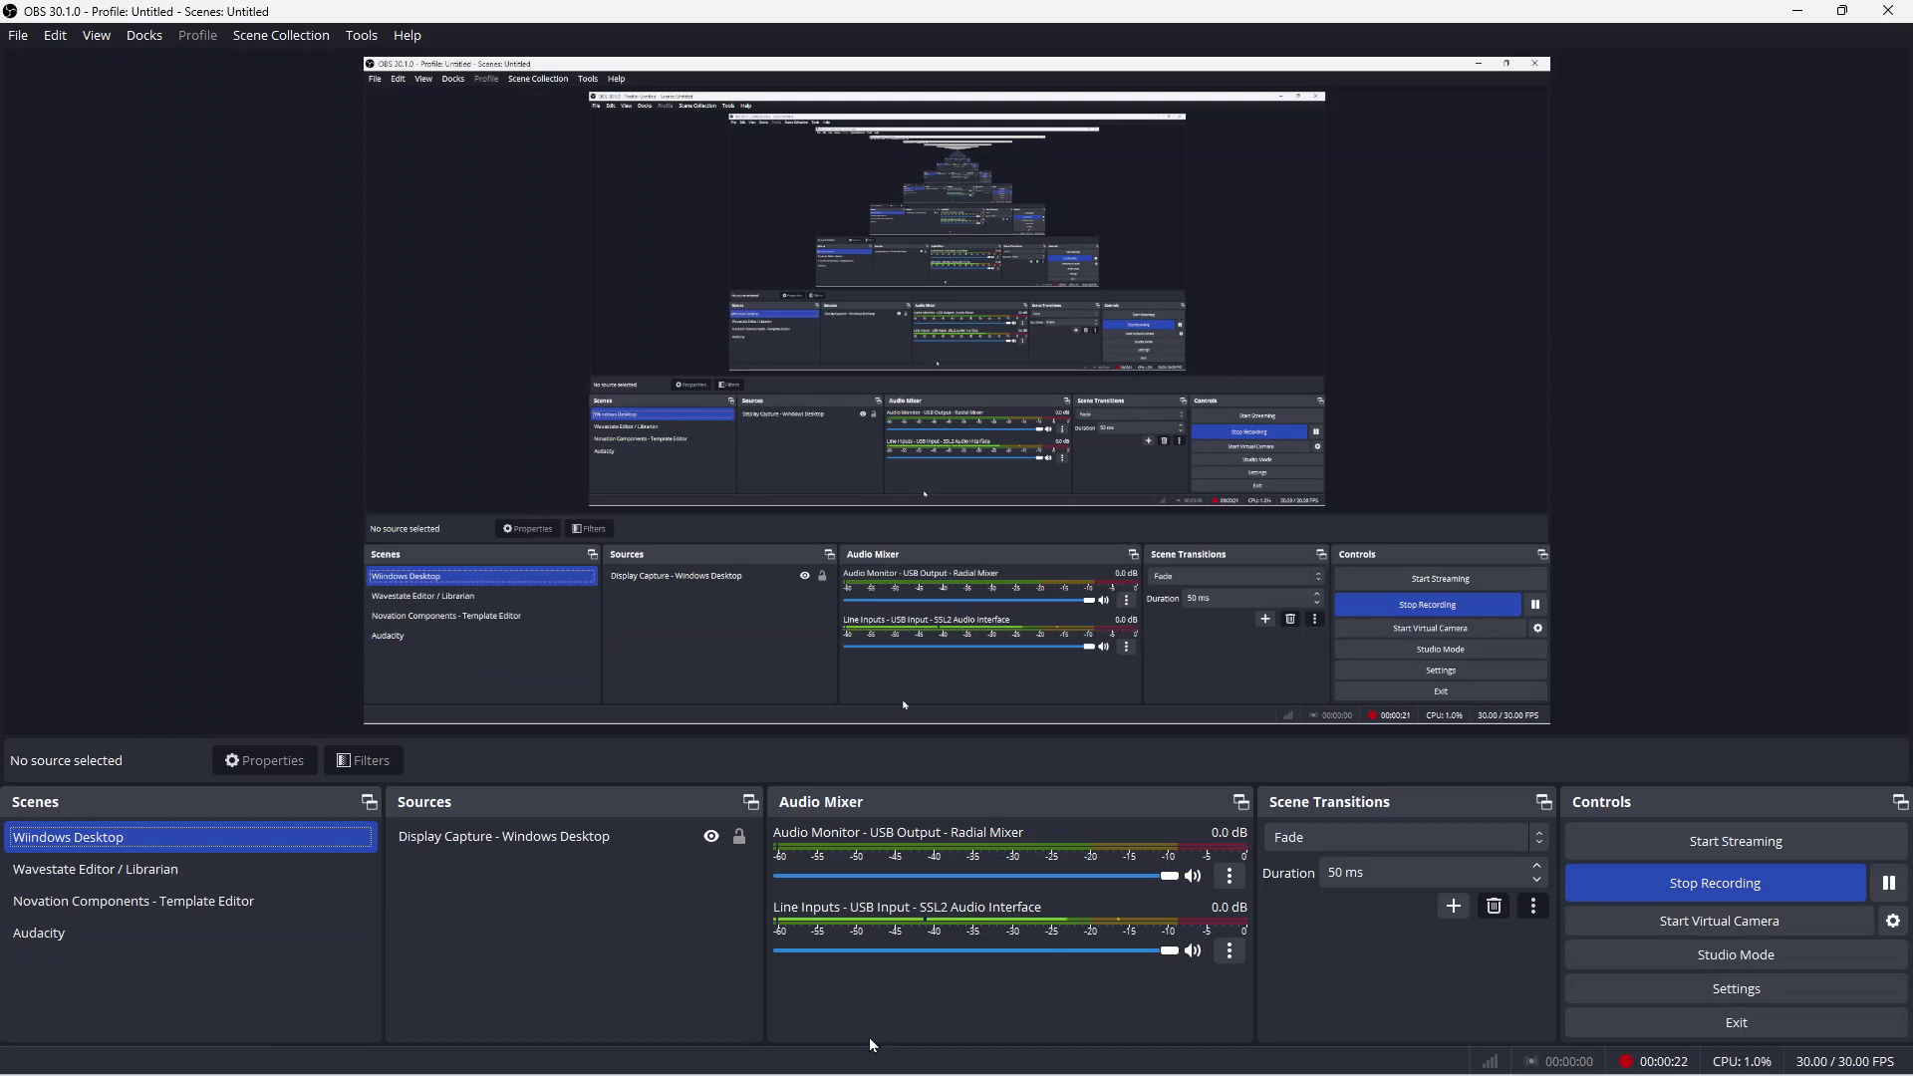
Cycle the live OBS scene through Audacity, Novation Components and Wavestate, ending on Windows Desktop.
left_click(70, 936)
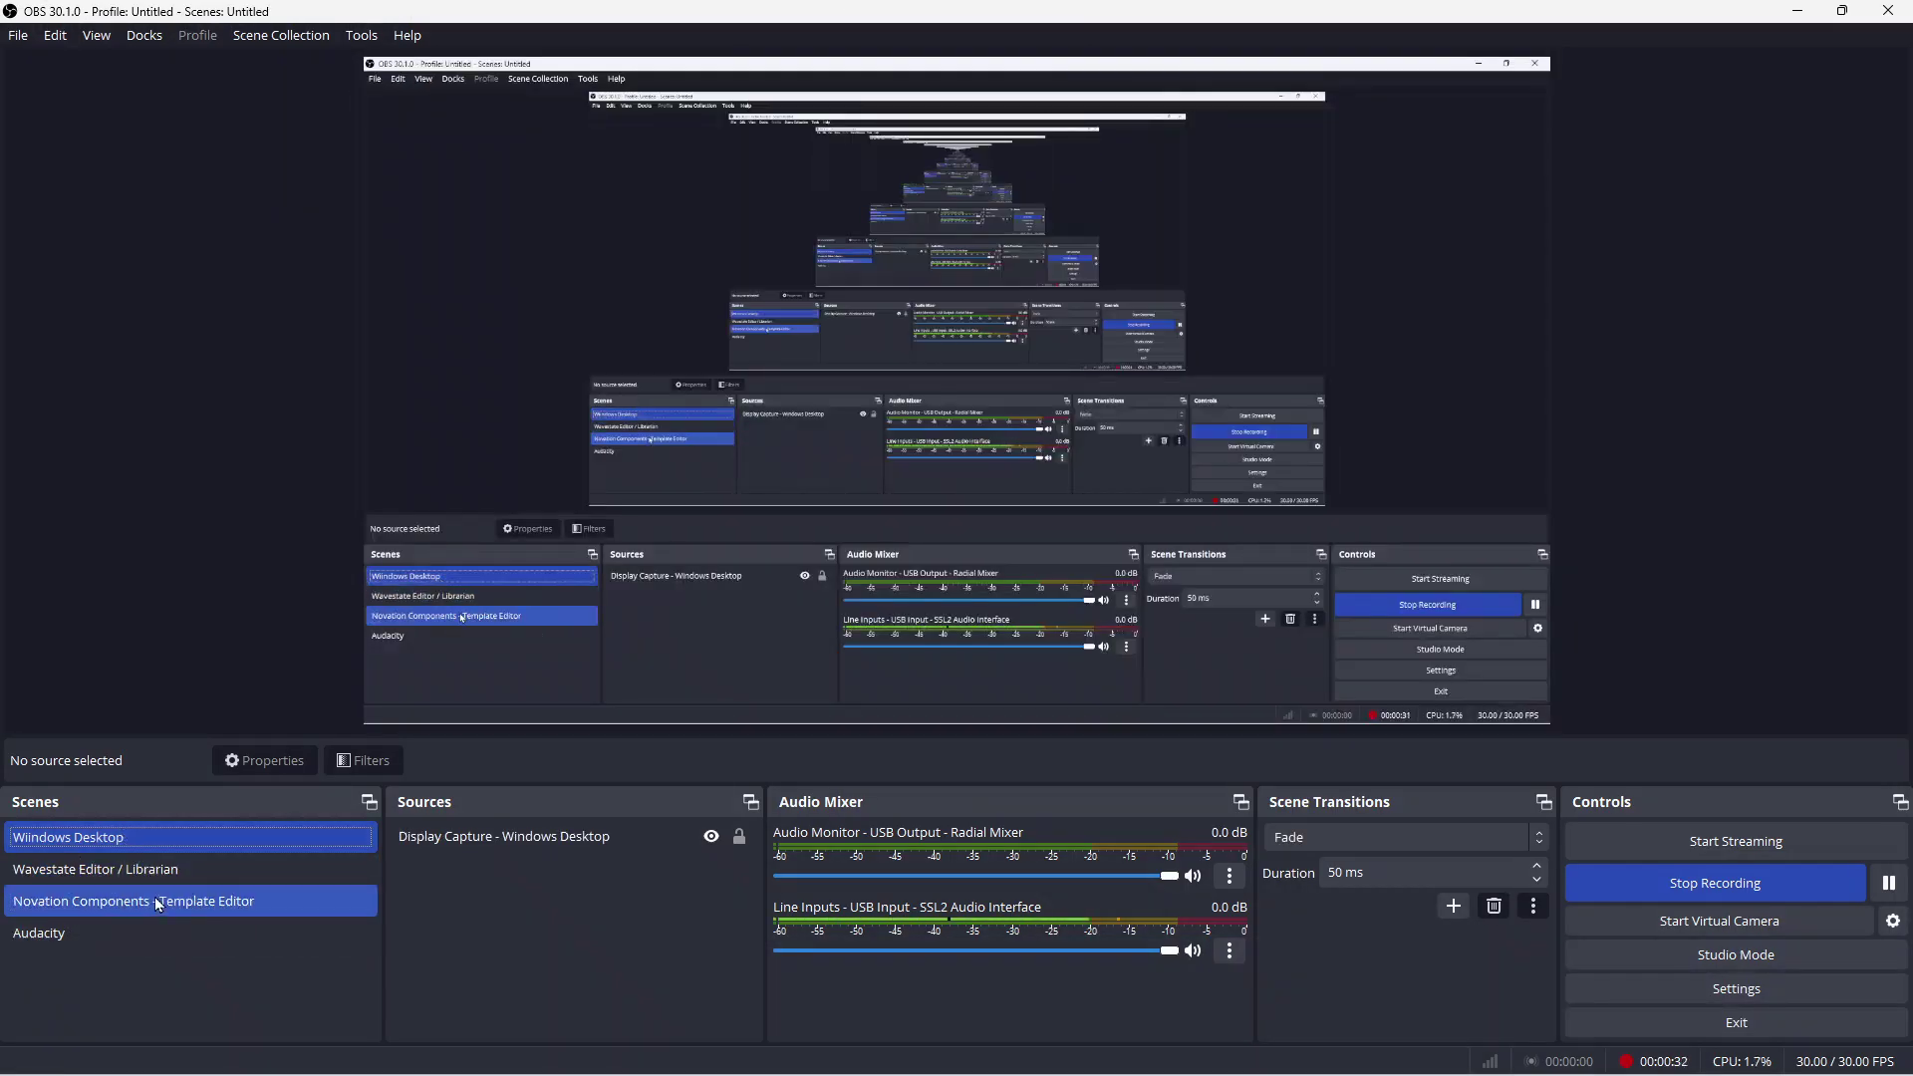
left_click(153, 901)
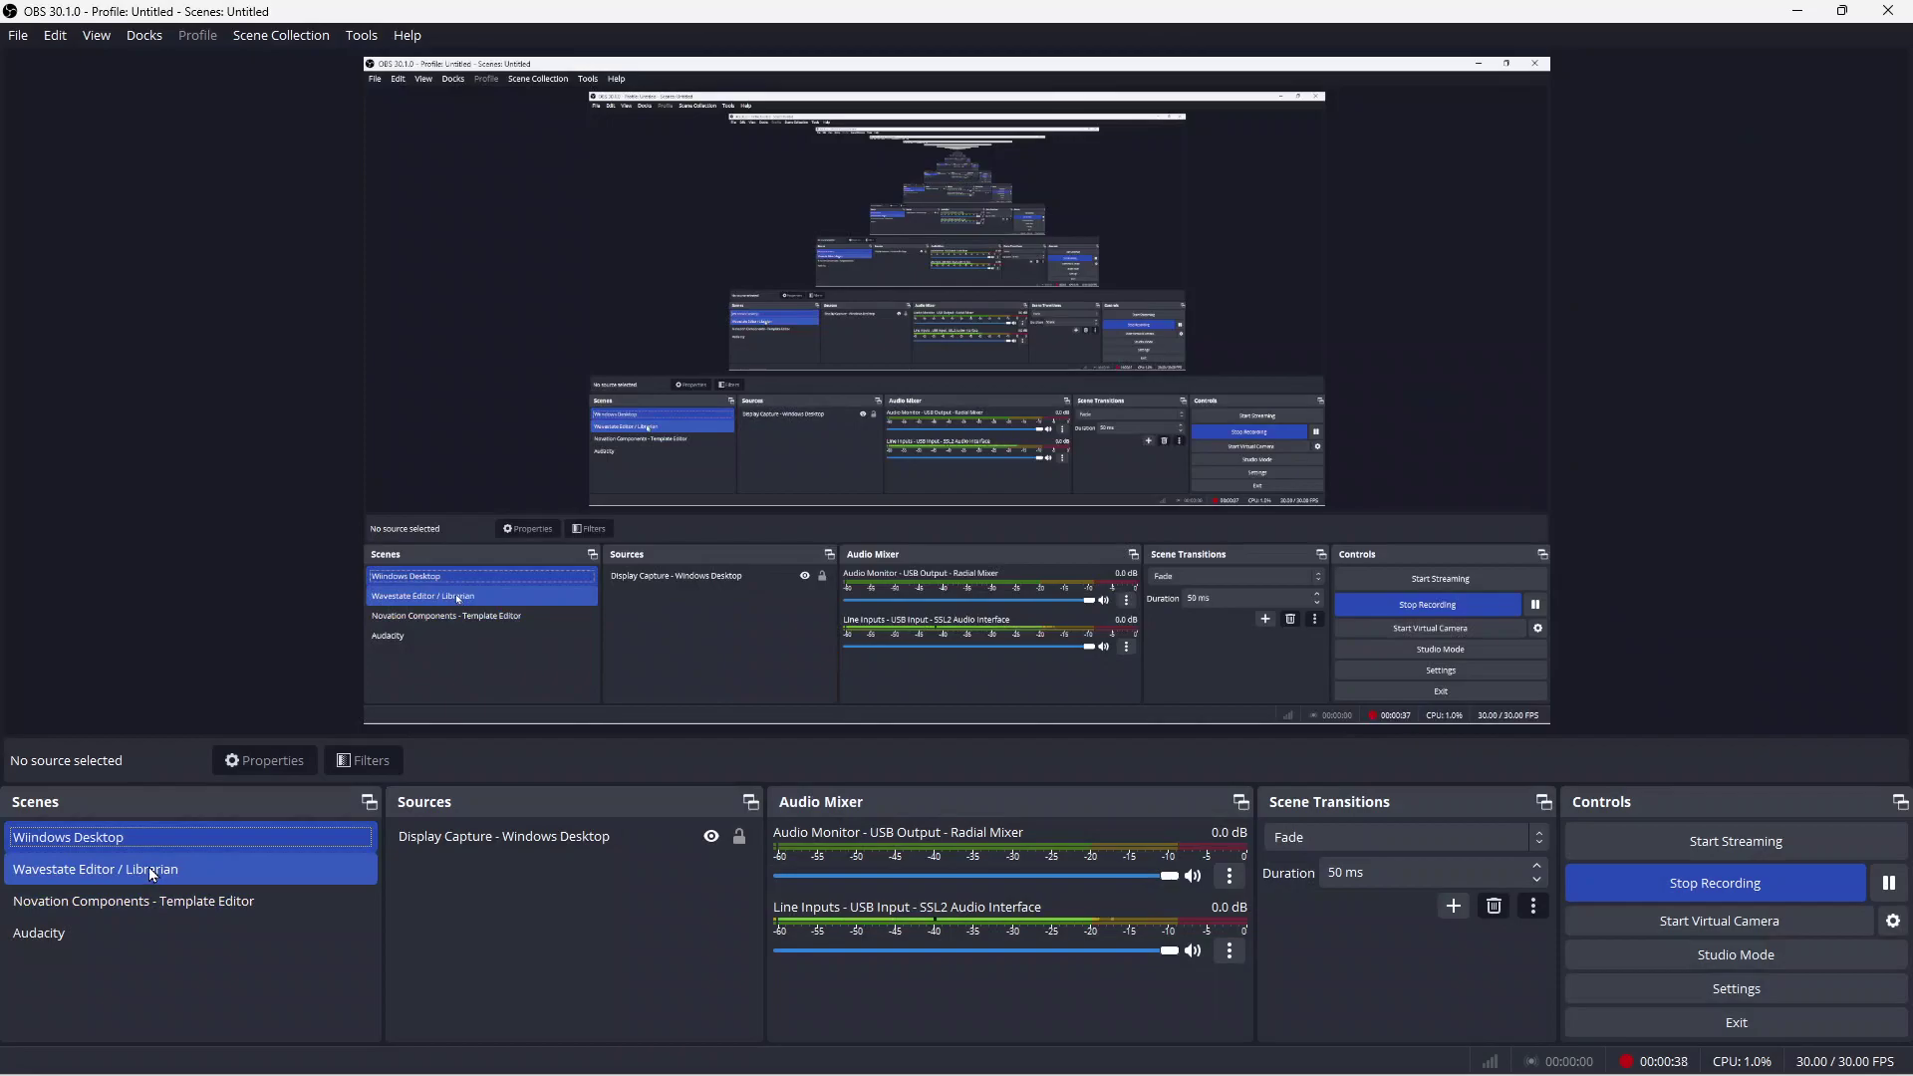
left_click(148, 868)
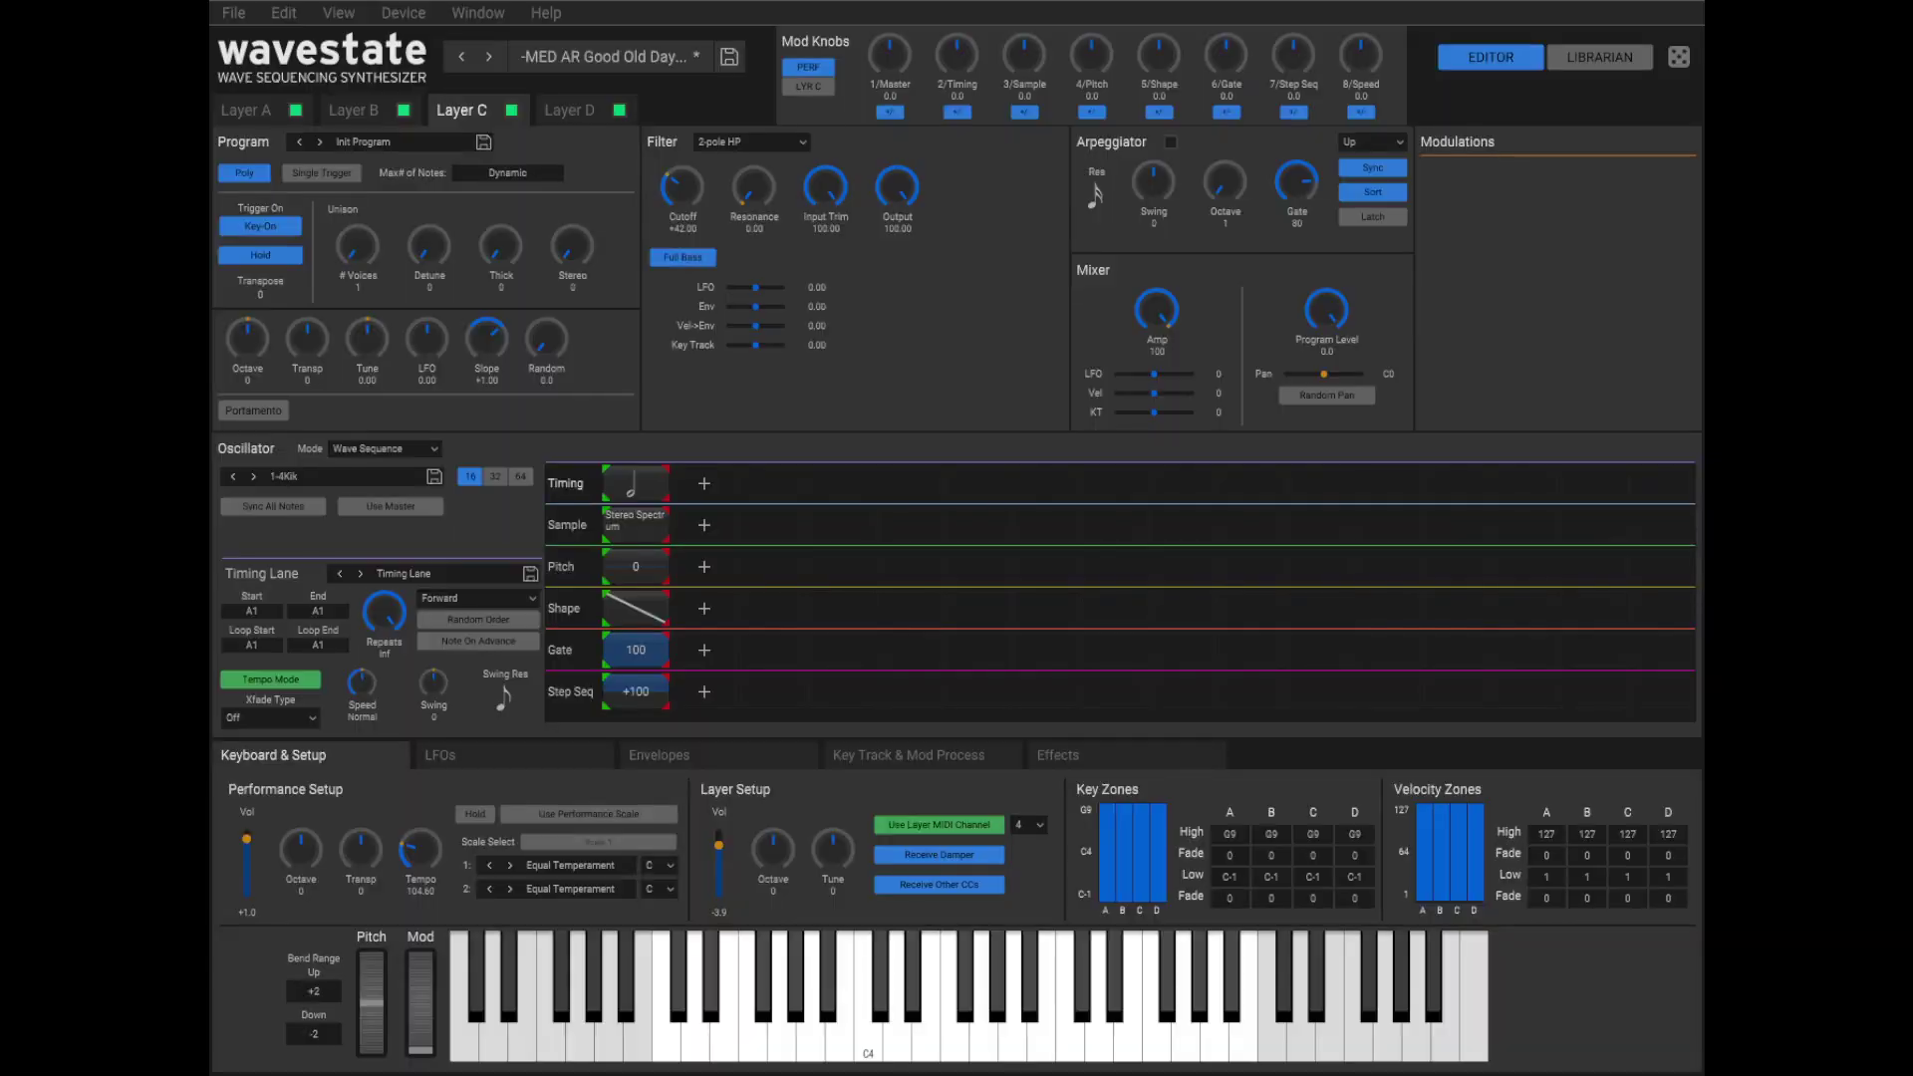
left_click(144, 847)
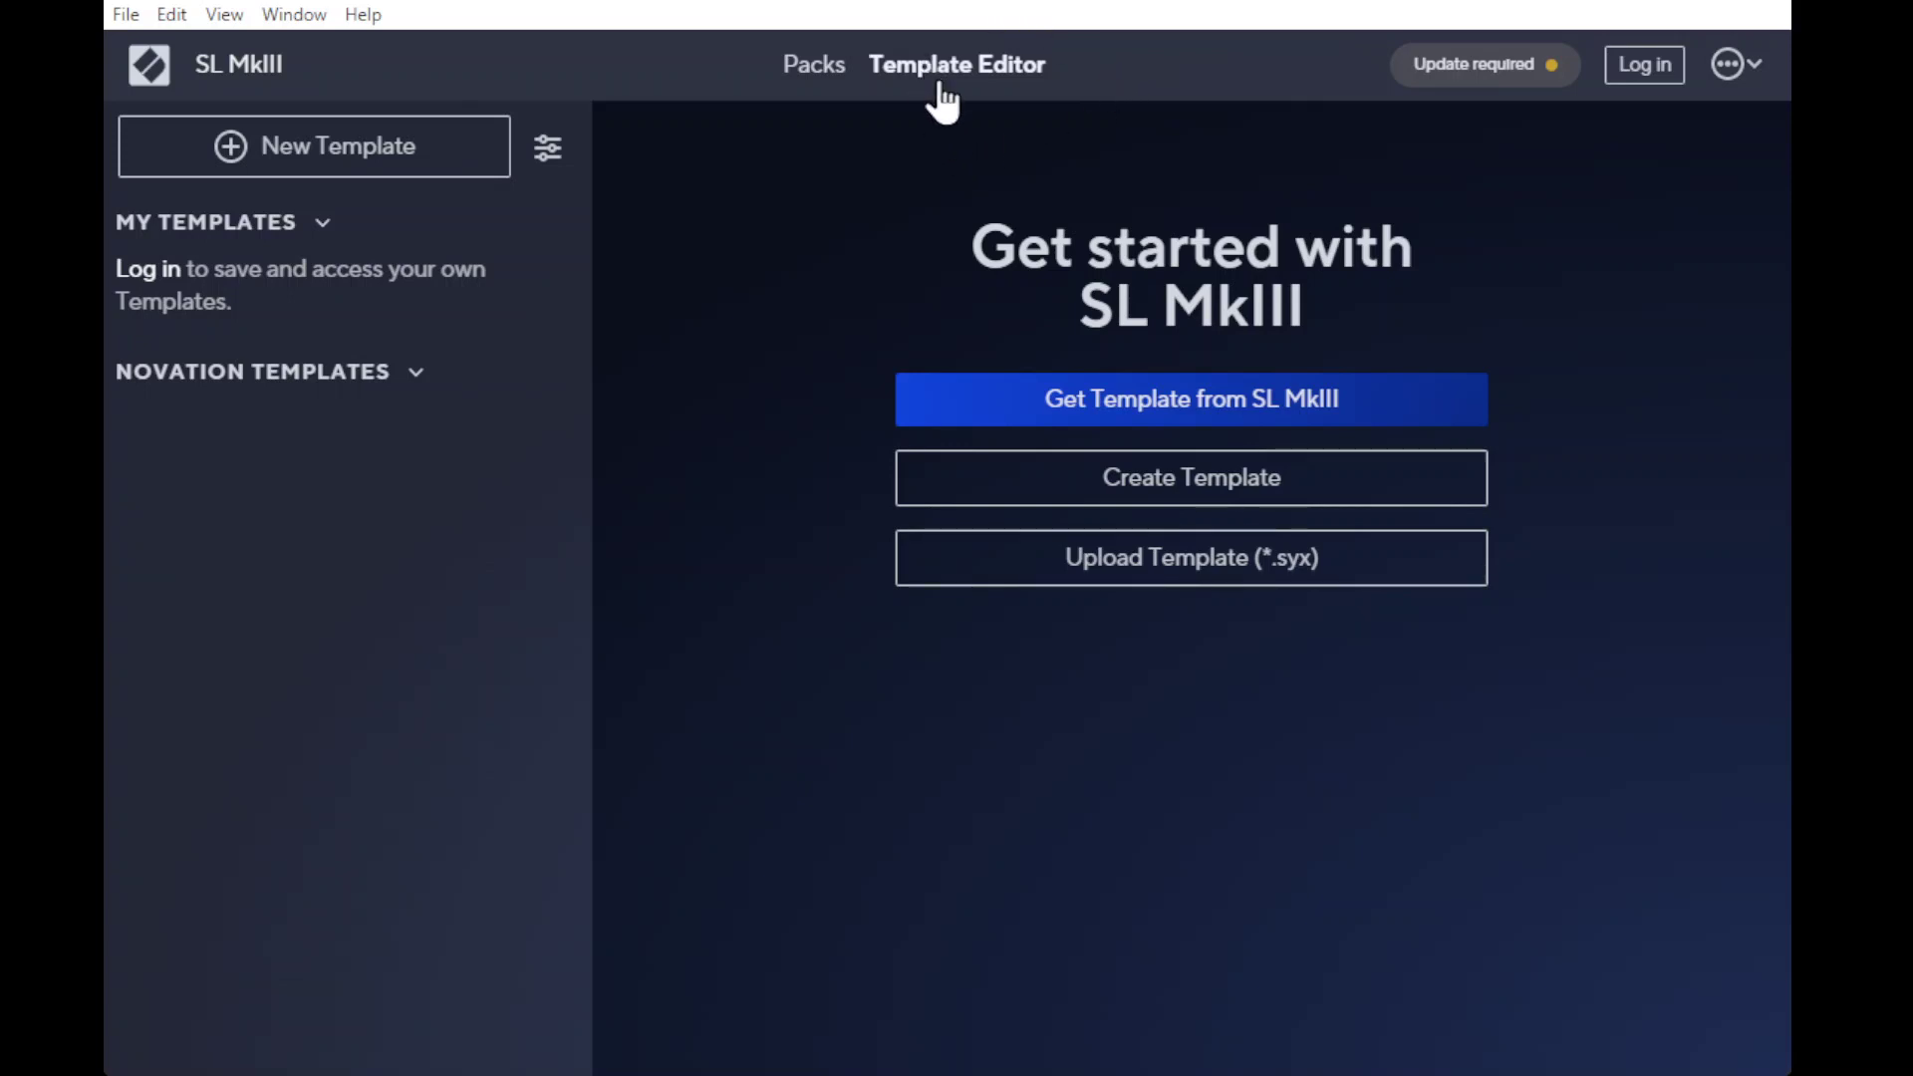
Fetch Template 1 from the SL MkIII, loading the A CTRL template into the editor.
left_click(1149, 409)
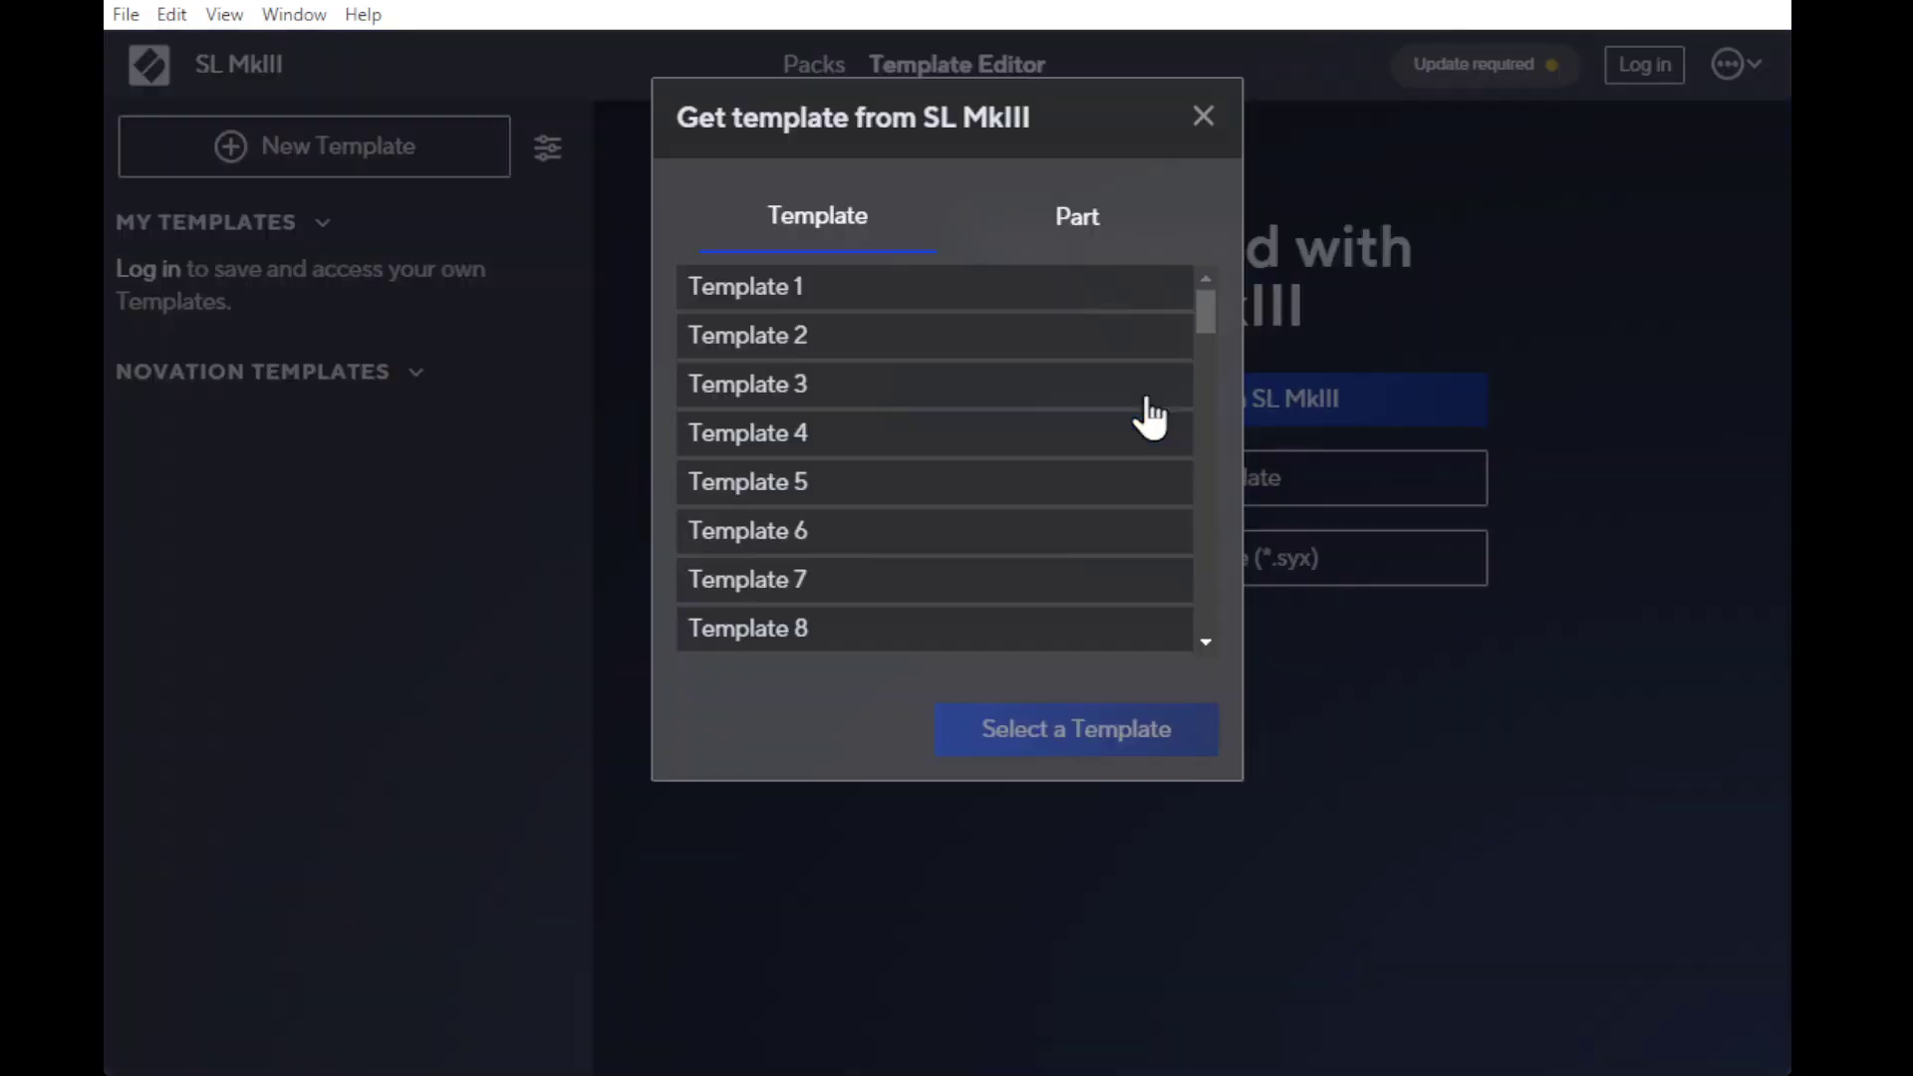
double_click(778, 286)
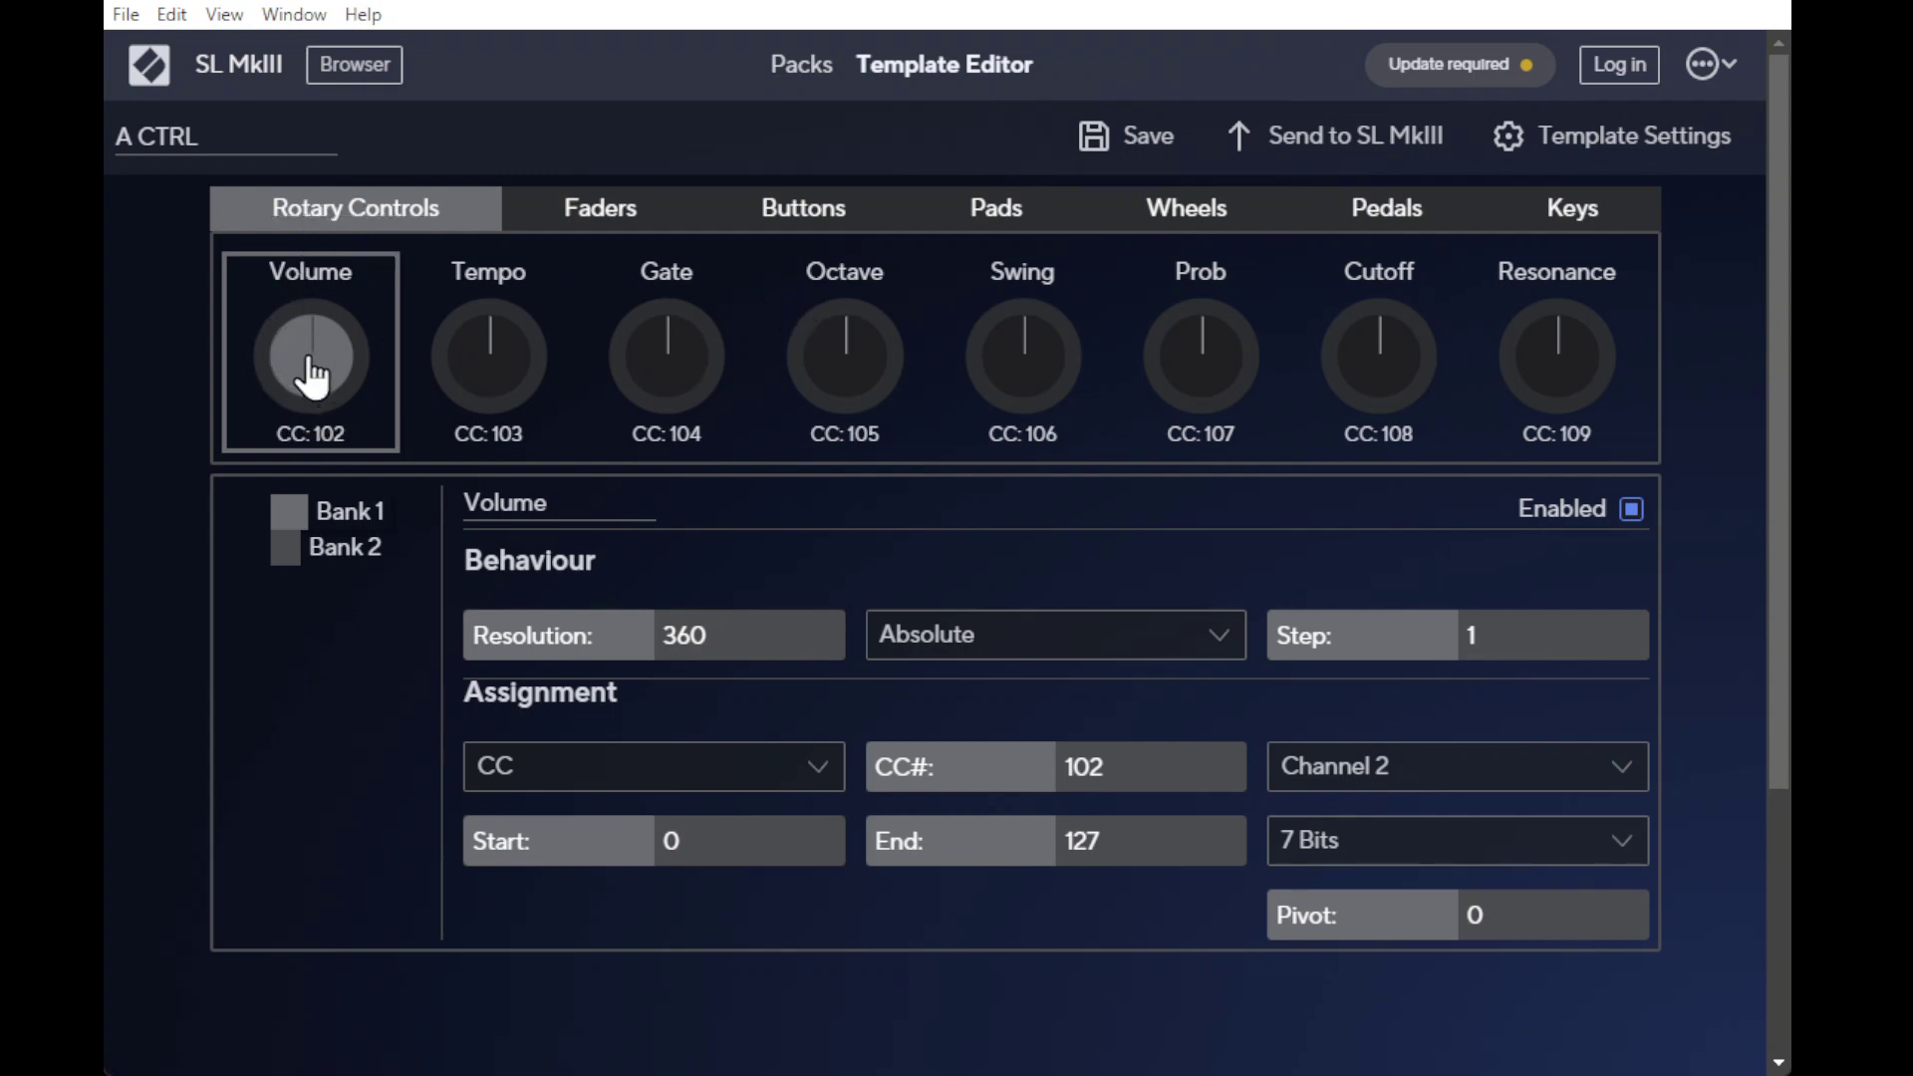
Review the A CTRL template's Faders, Buttons, Pads, Wheels, Pedals and Keys assignments.
left_click(606, 225)
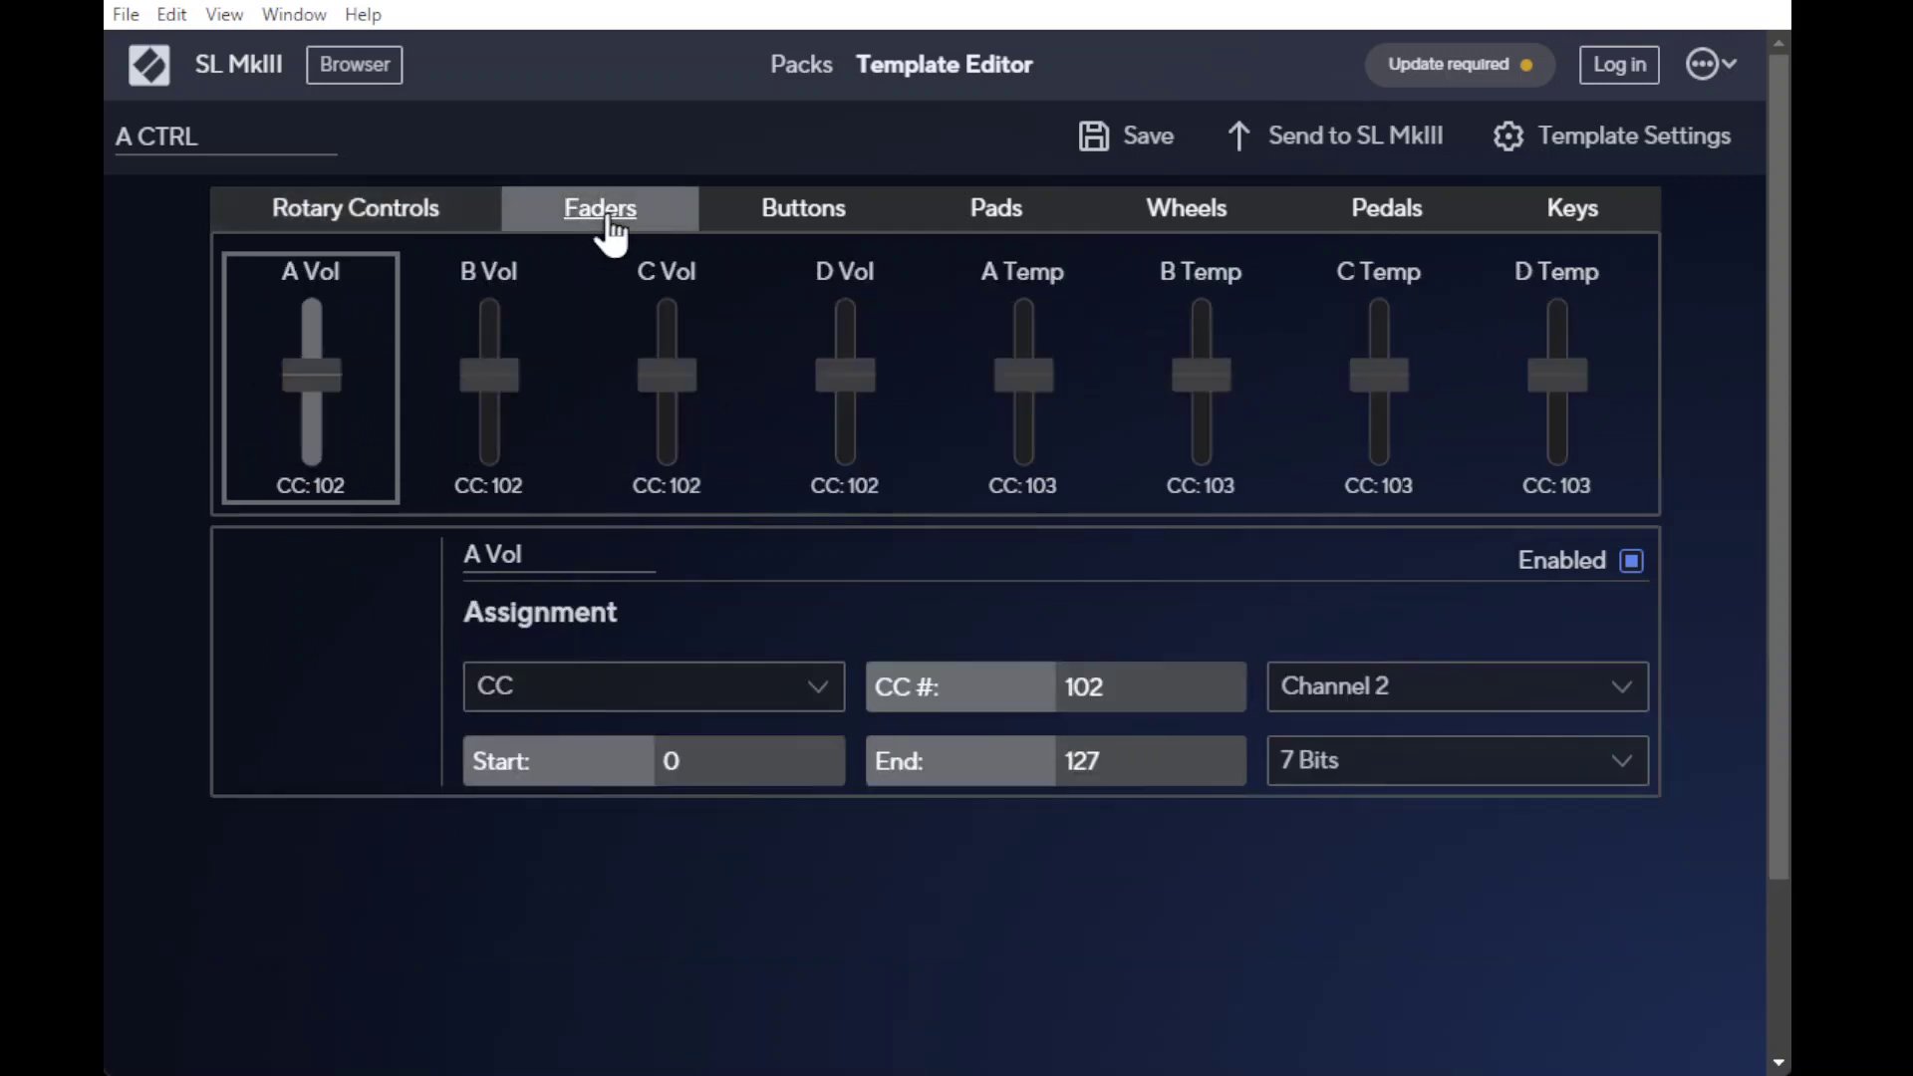
left_click(822, 212)
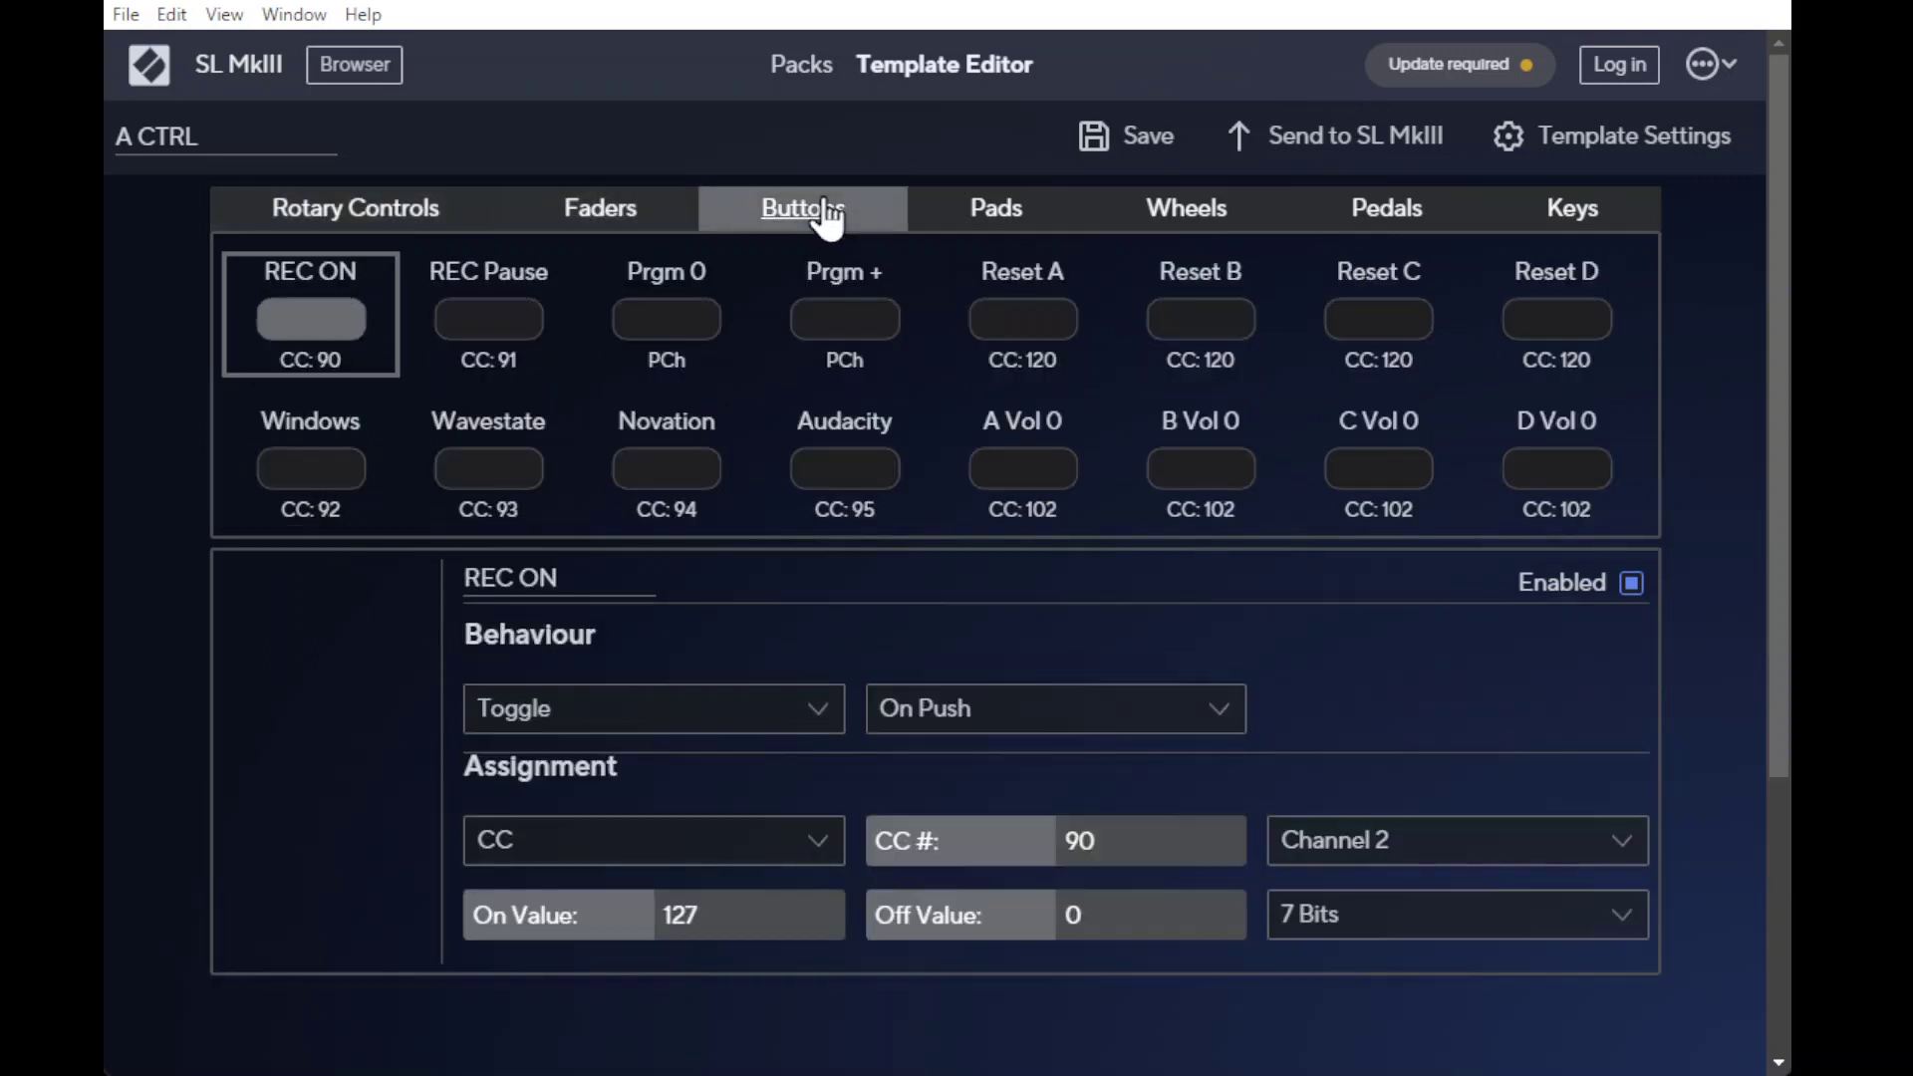
left_click(1008, 229)
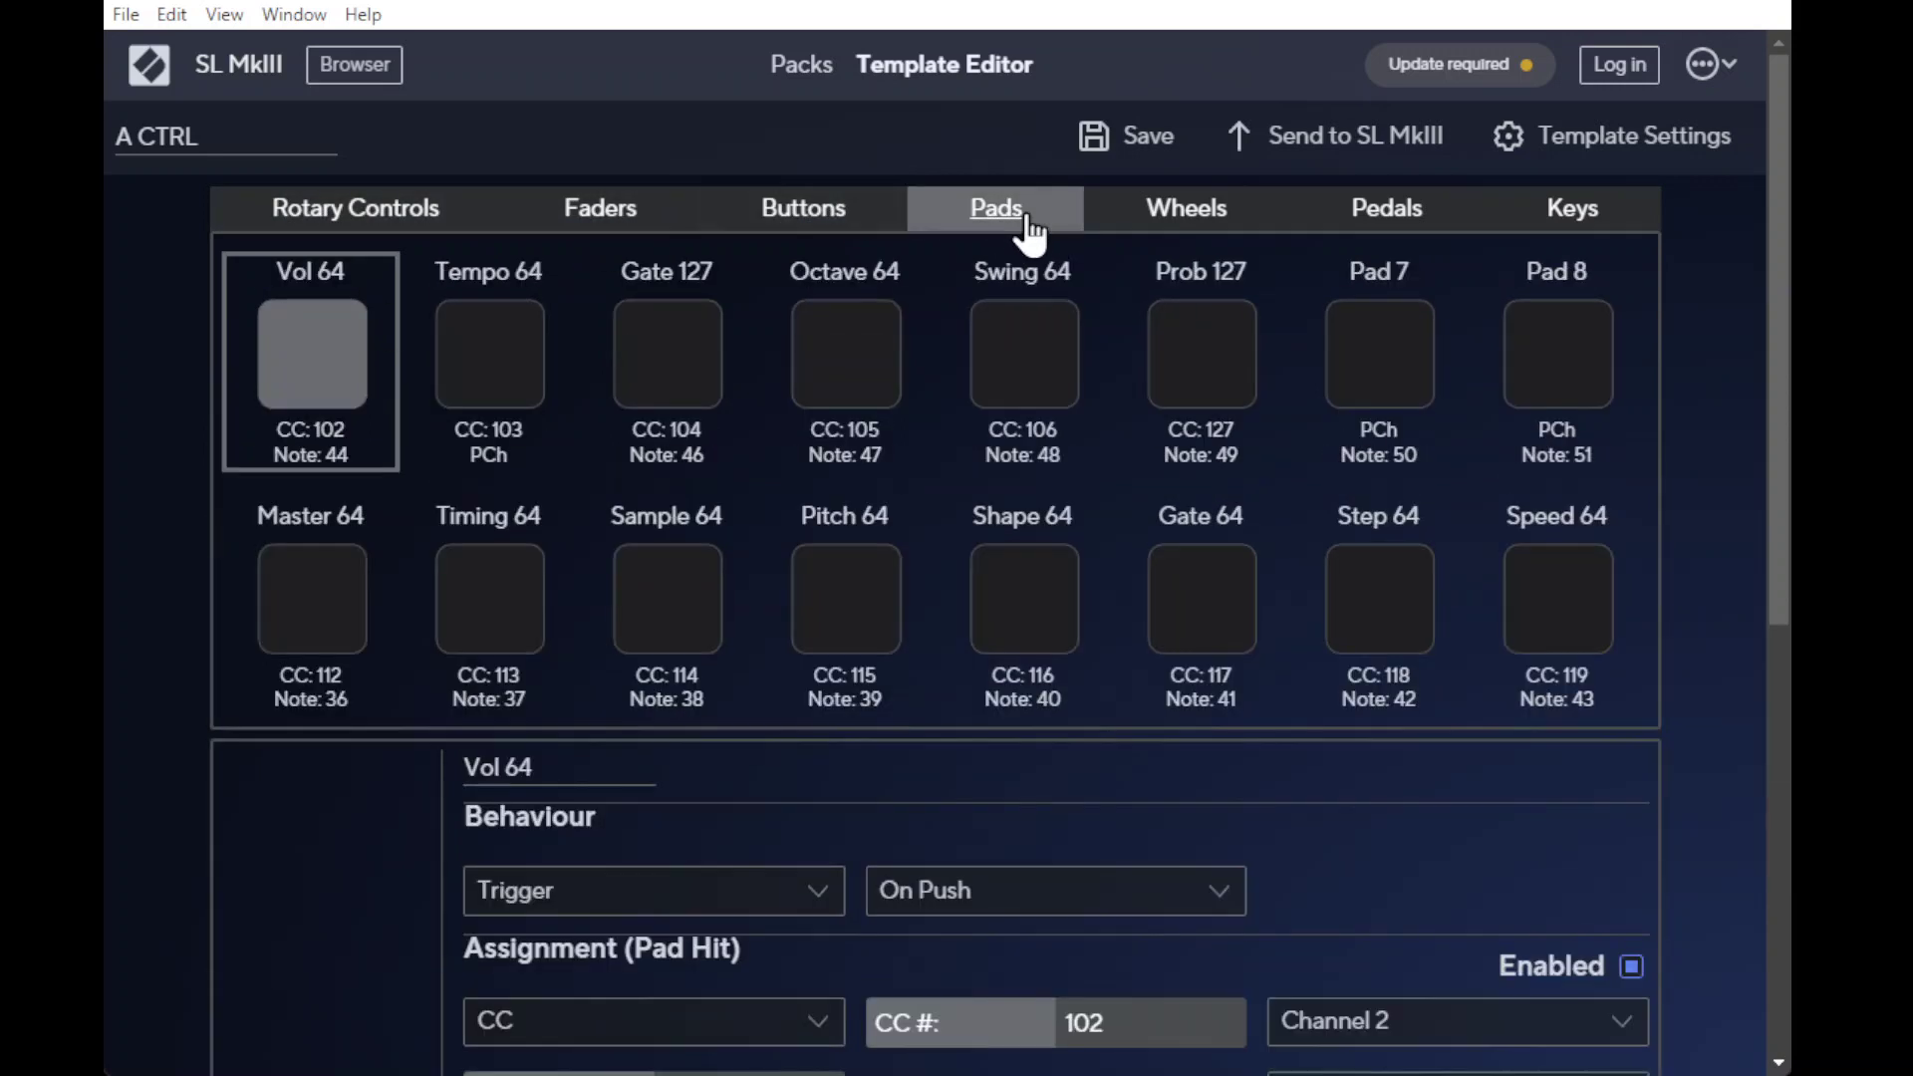
left_click(1218, 235)
left_click(1389, 235)
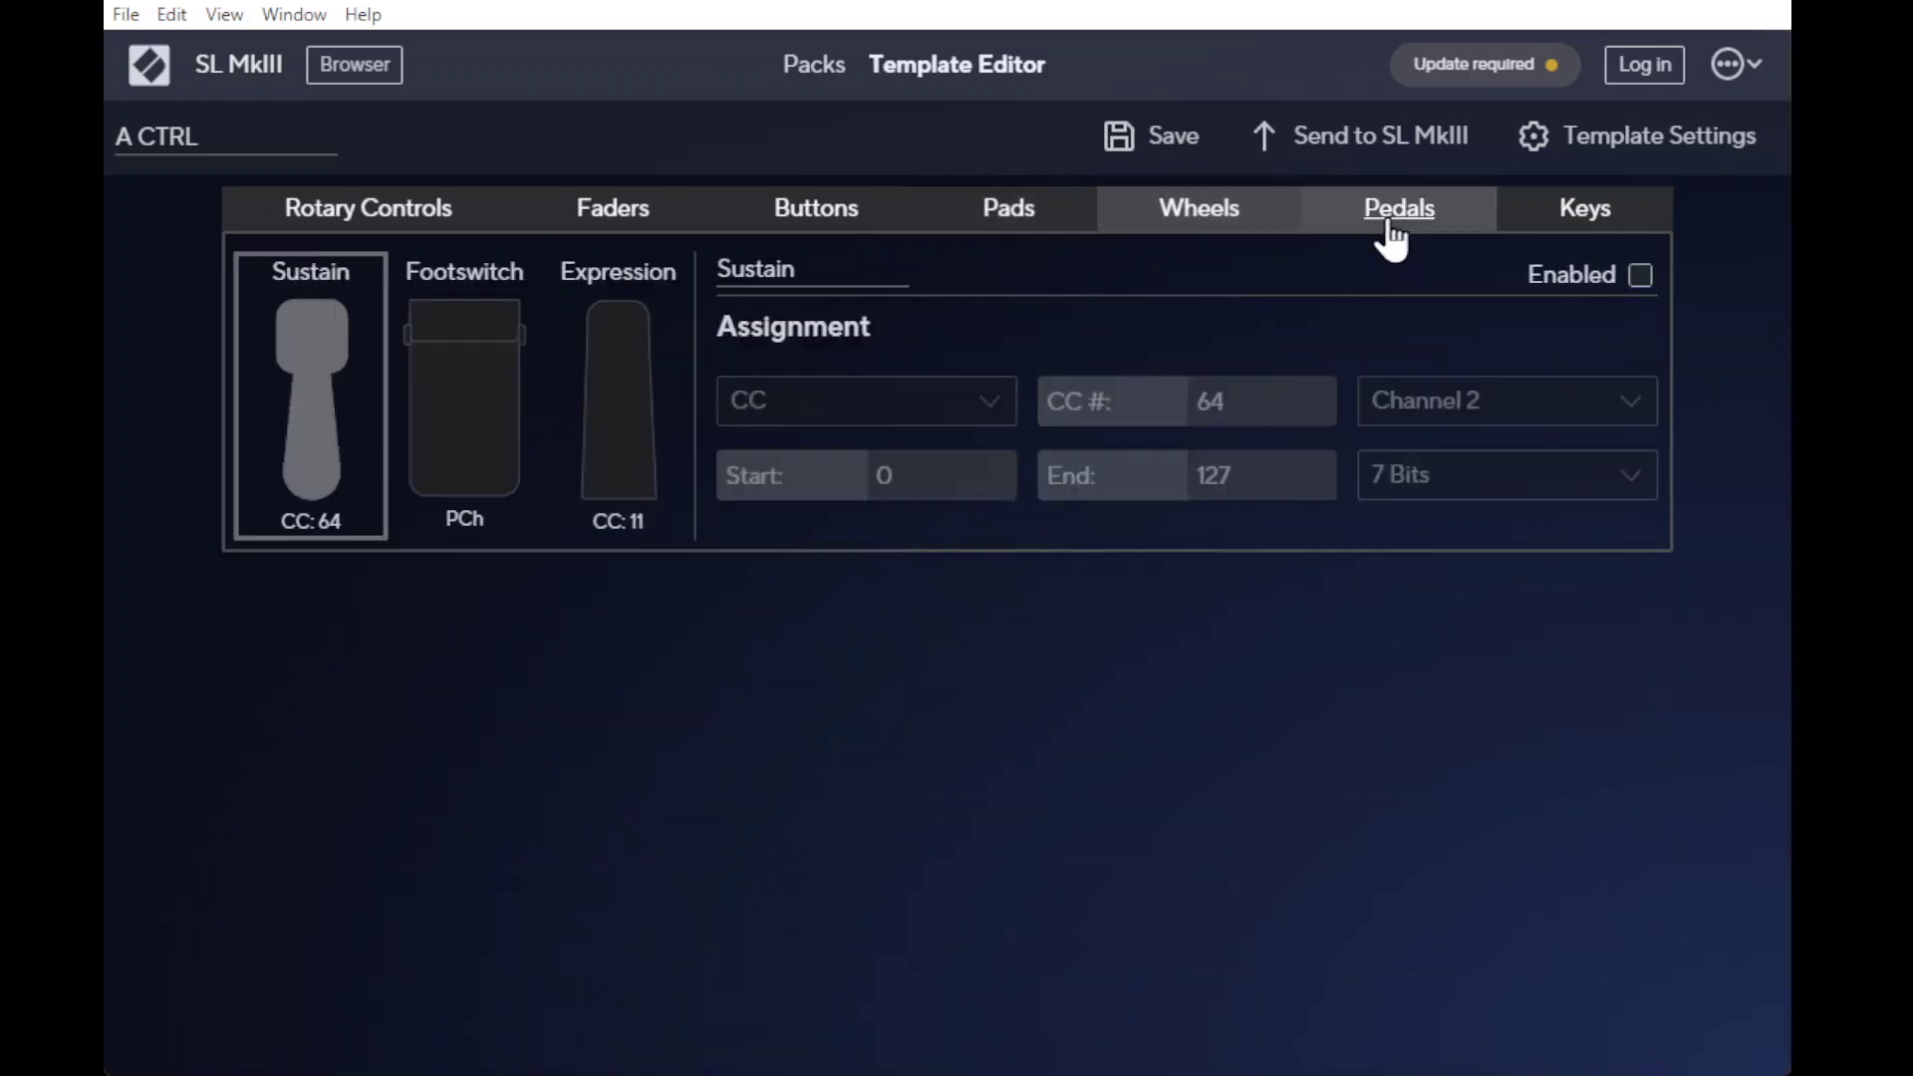
left_click(1583, 217)
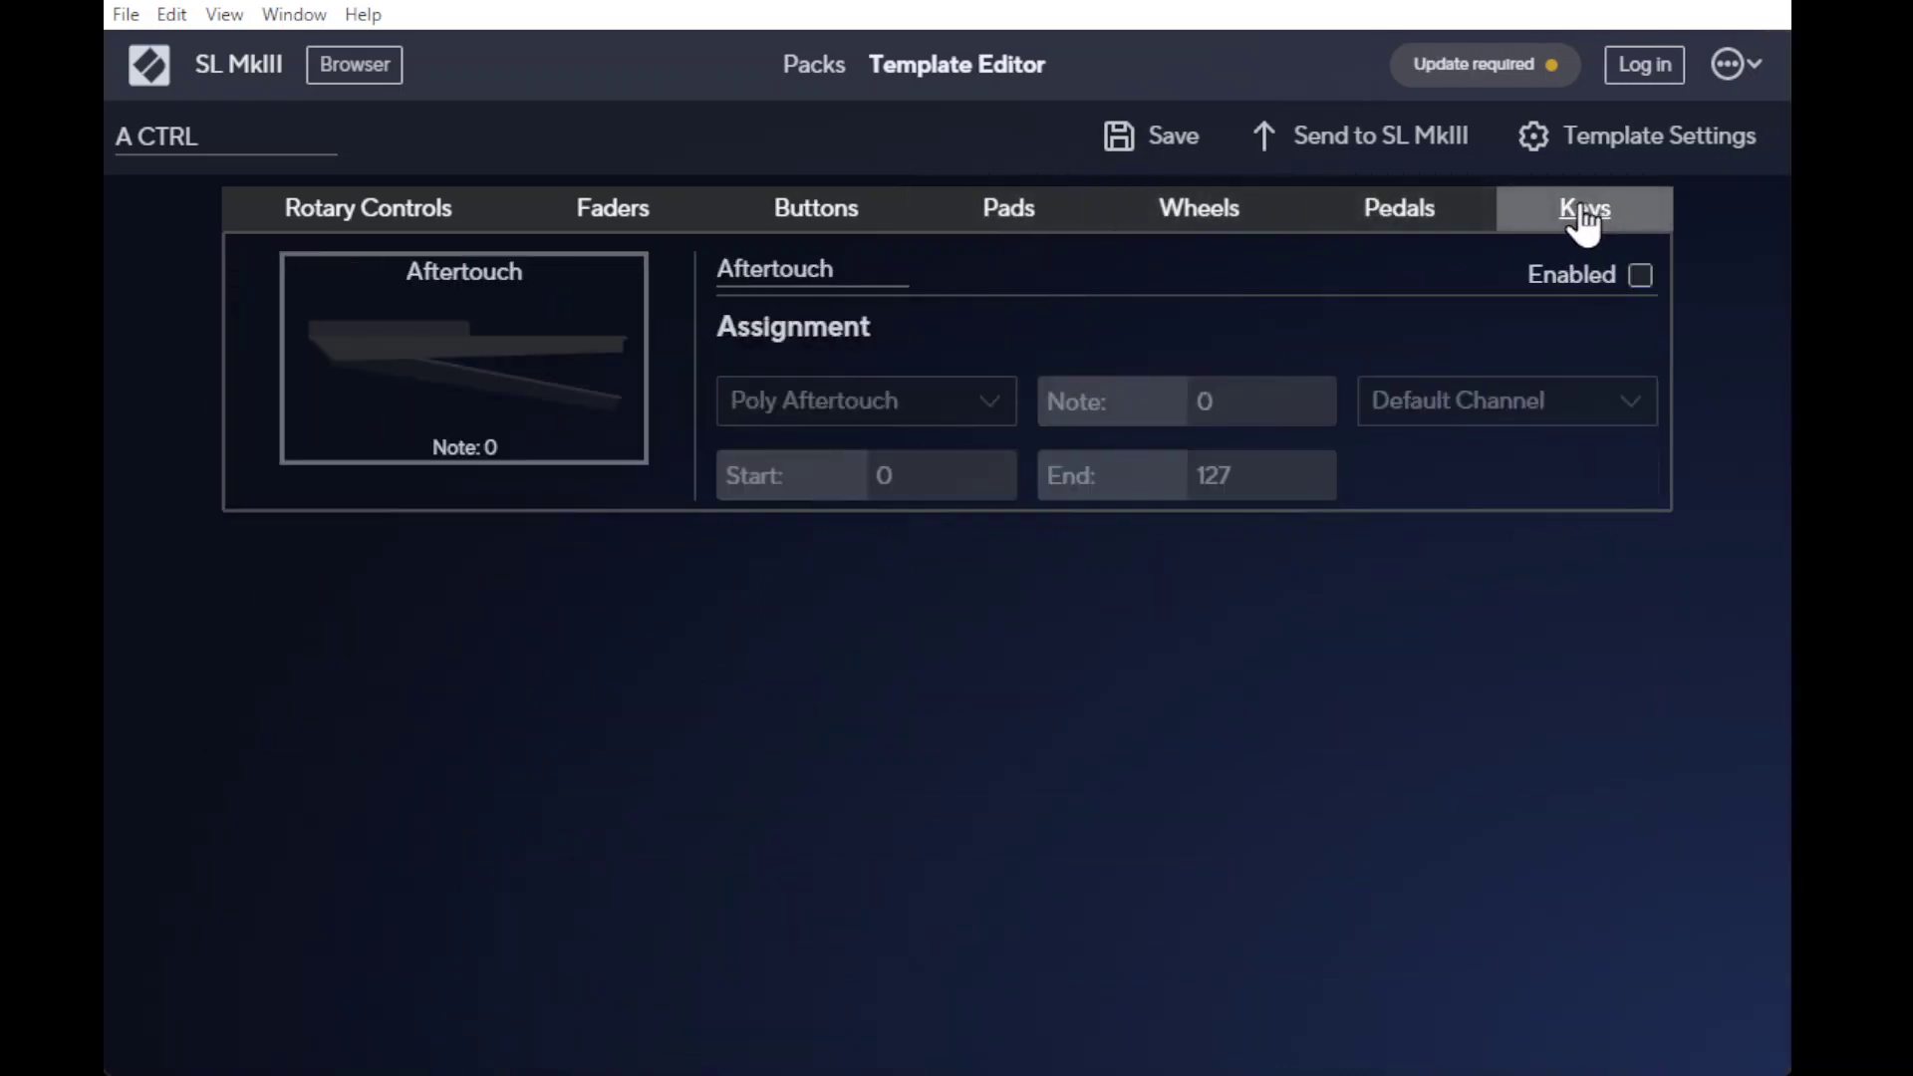
On the Buttons section, check the REC Pause and Windows buttons' Behaviour and CC# settings.
left_click(835, 221)
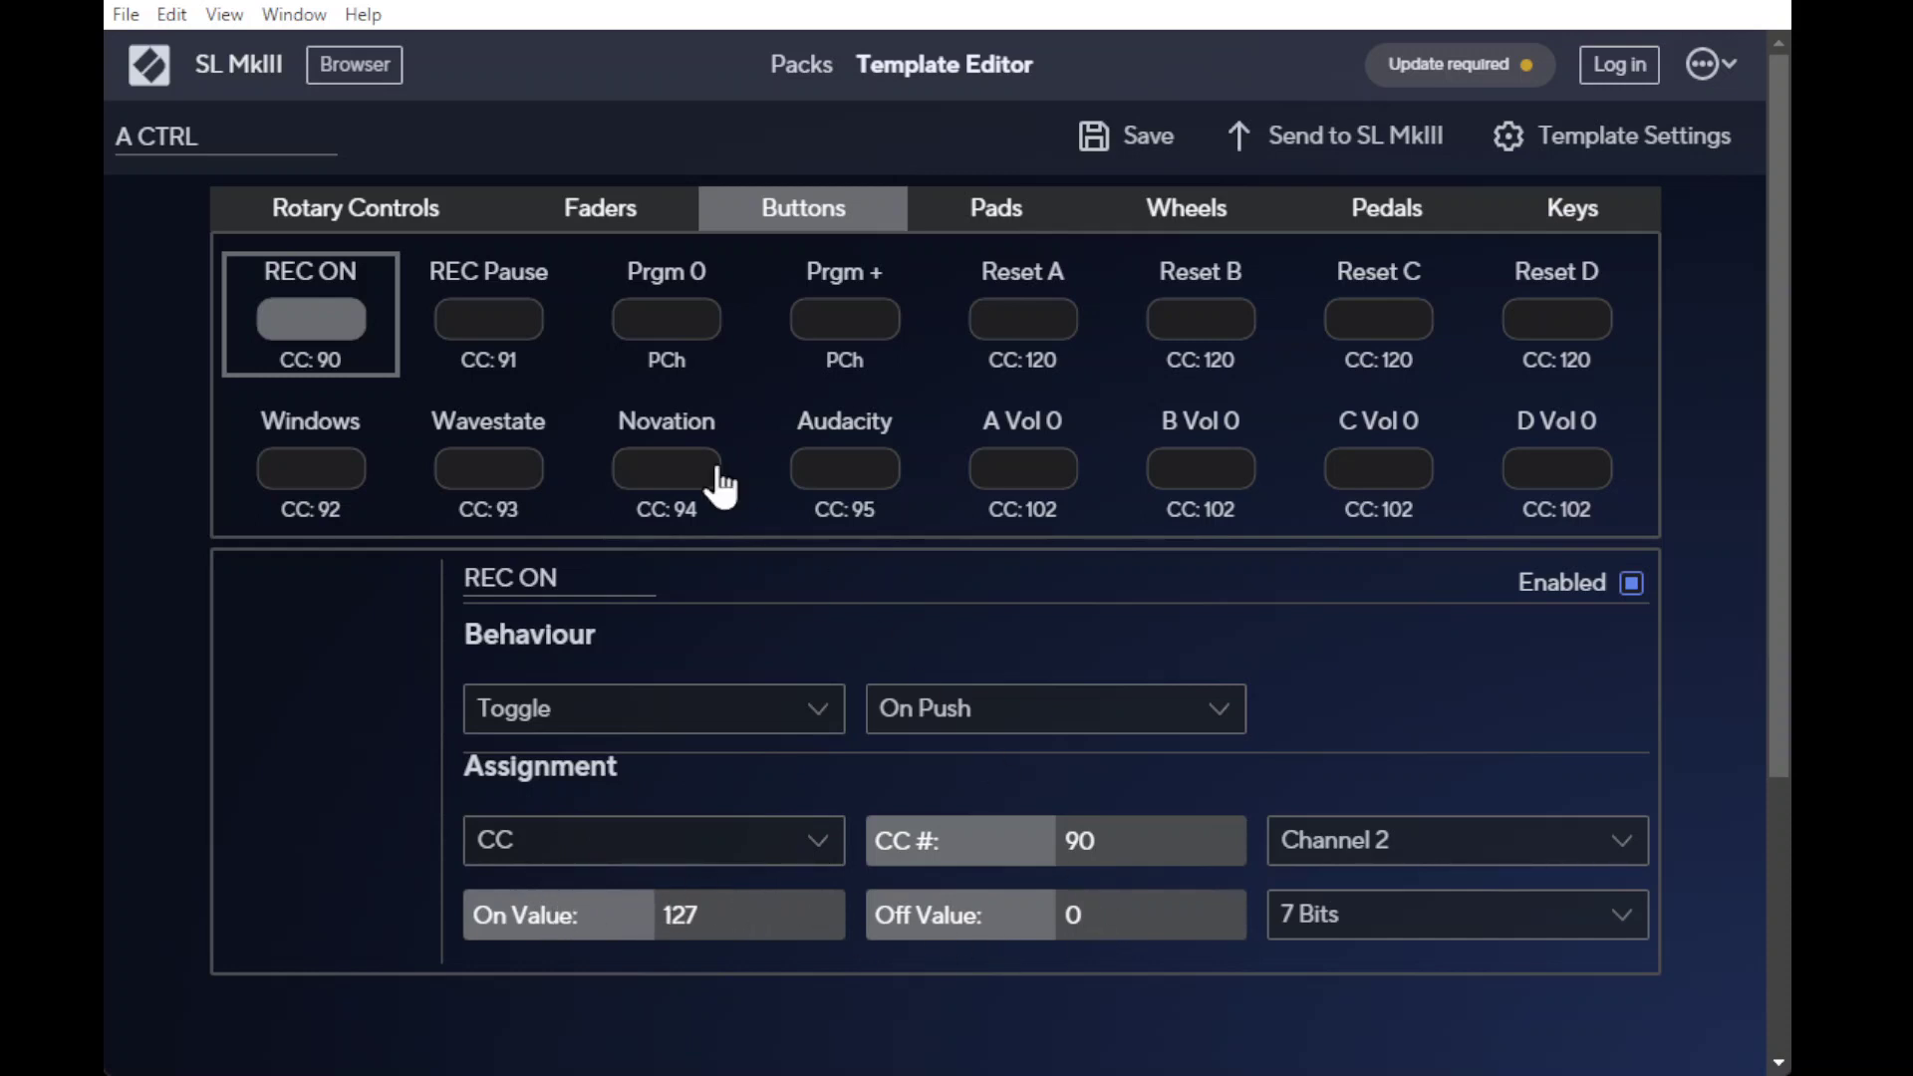
left_click(472, 324)
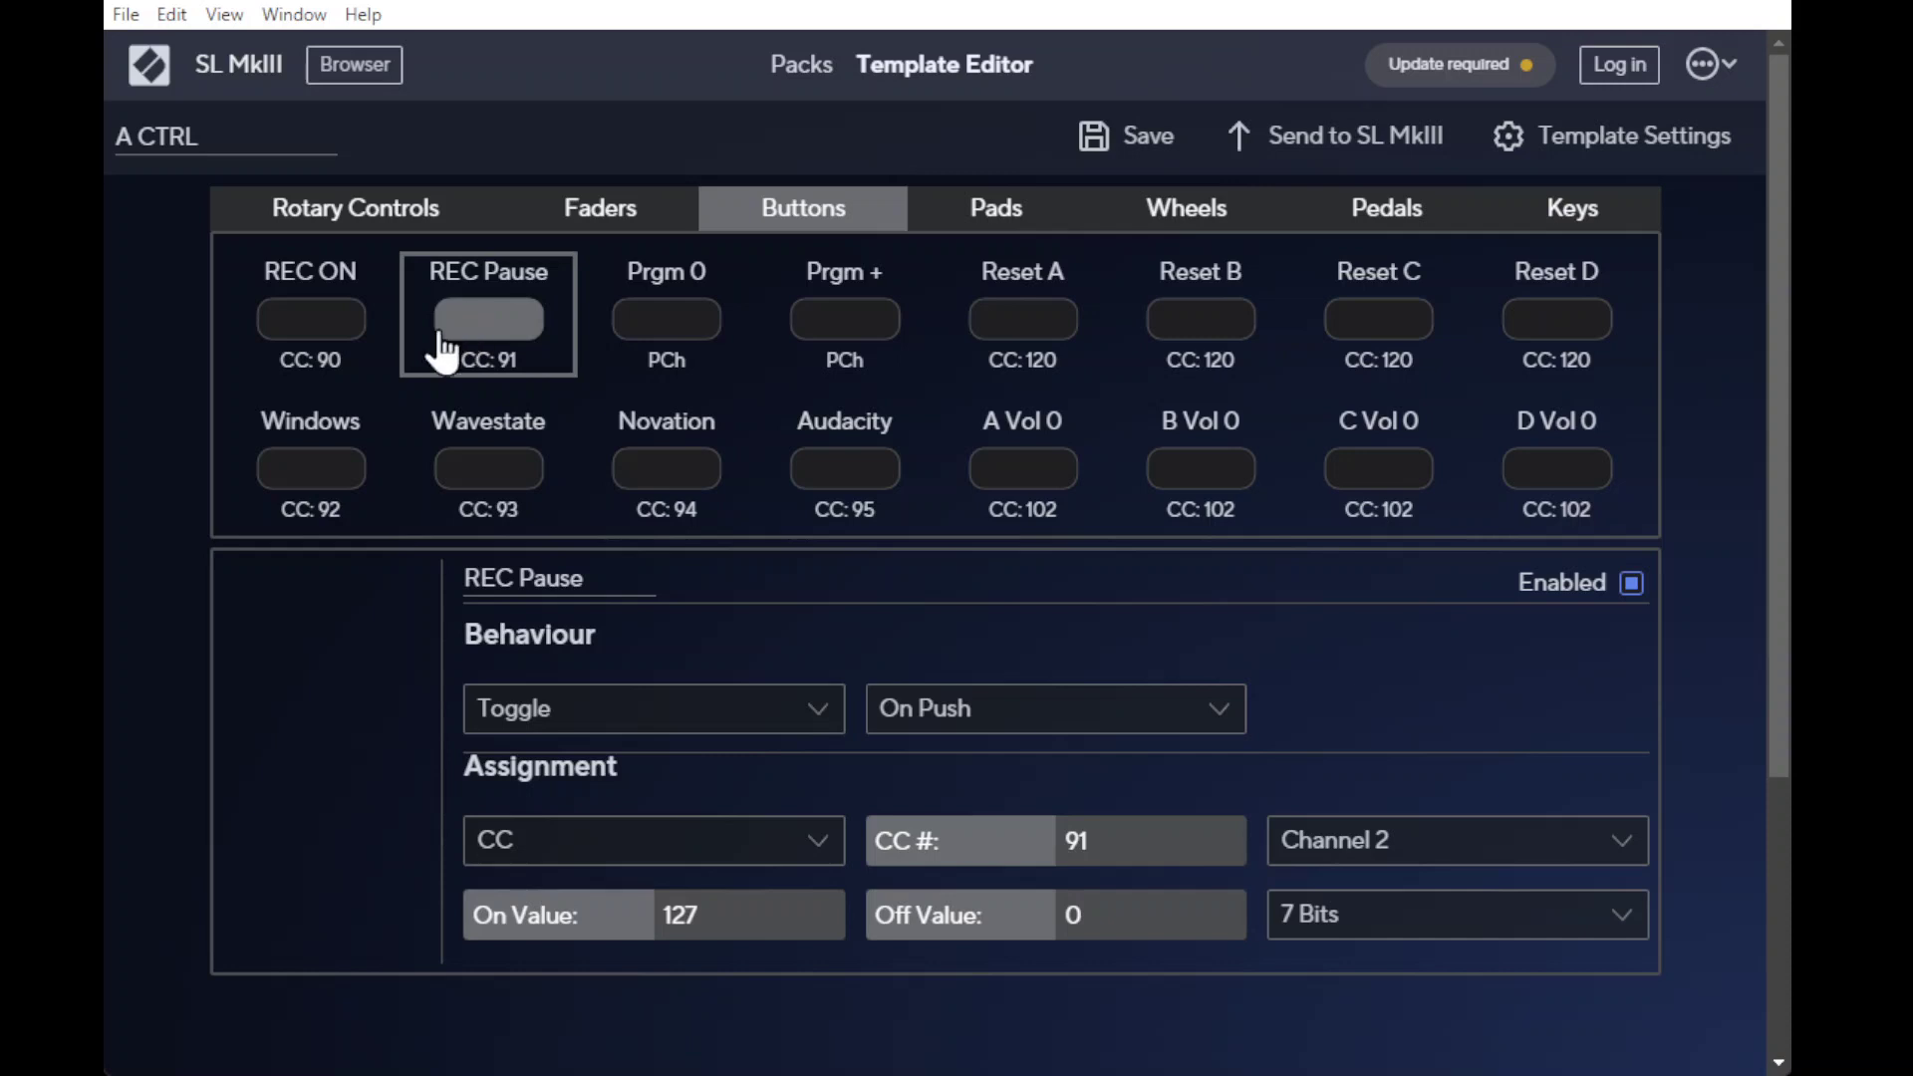
left_click(312, 468)
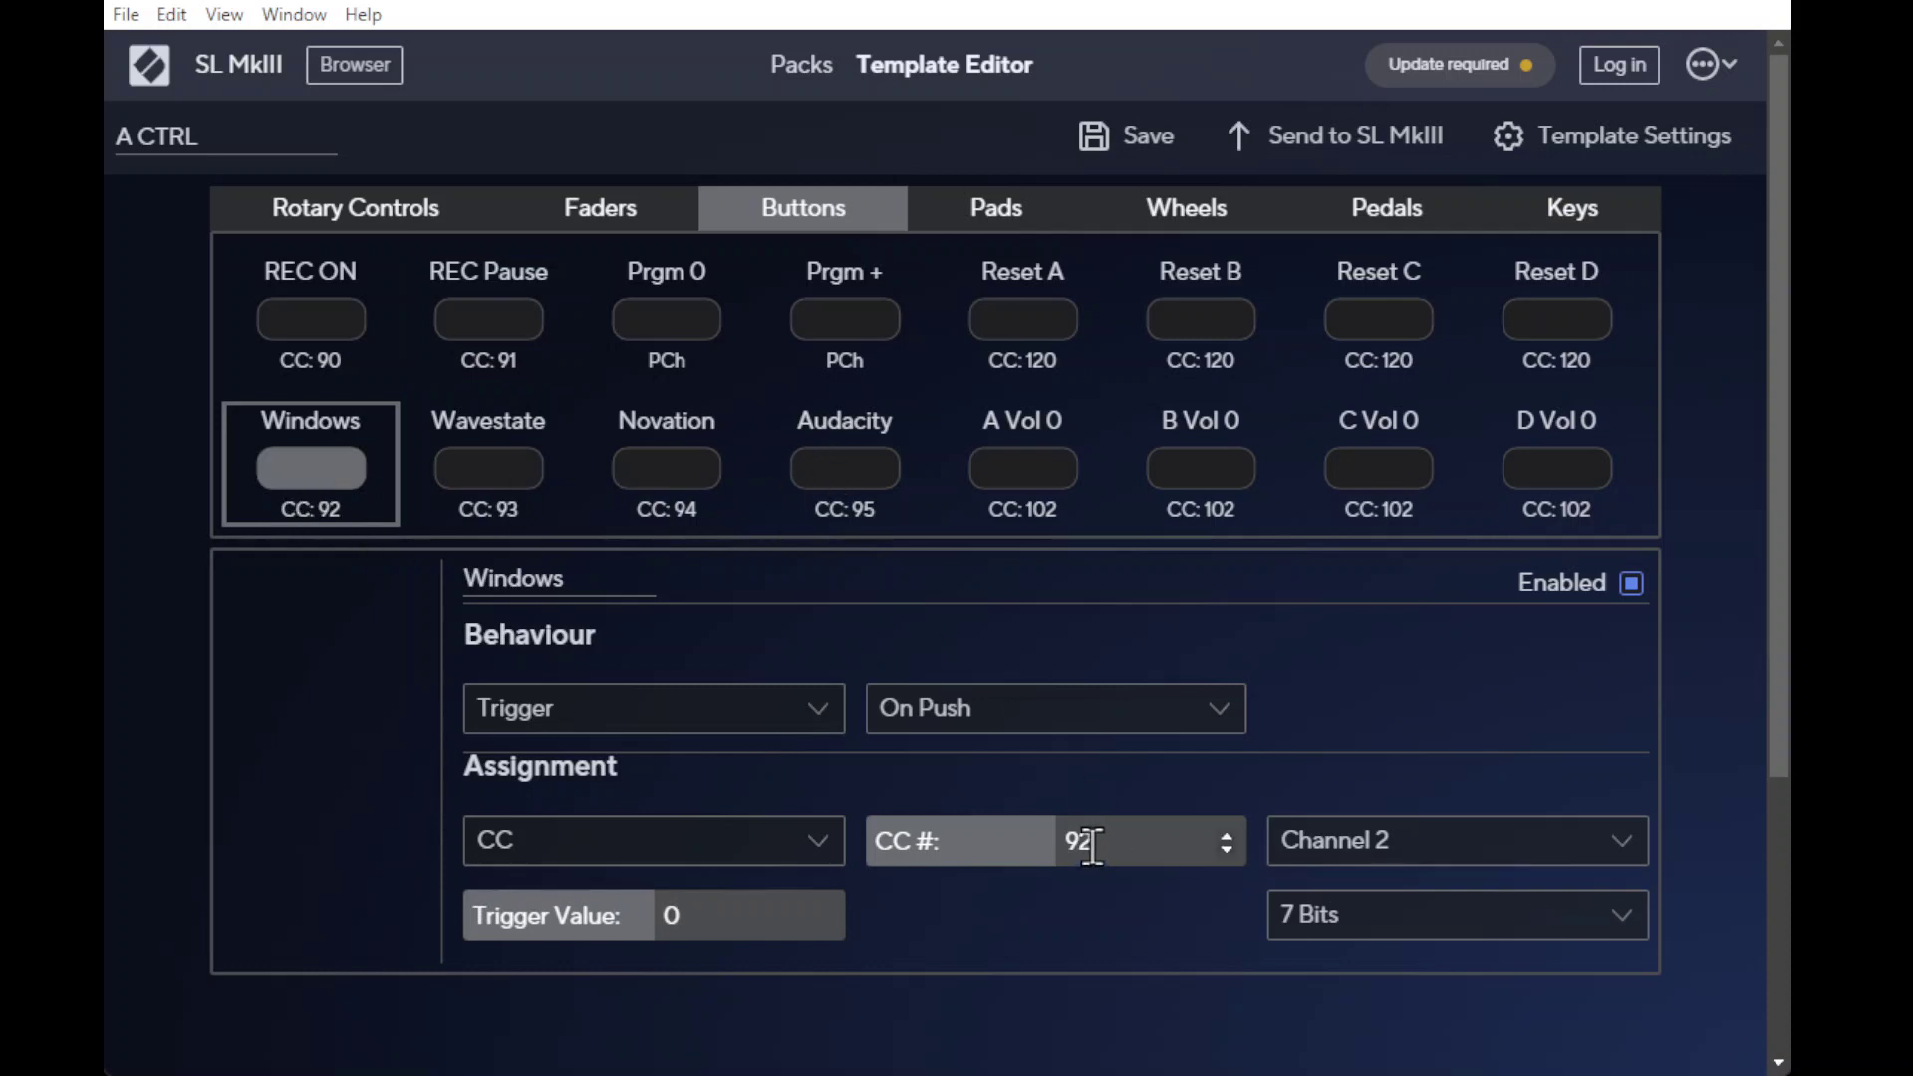
Confirm the Wavestate, Novation and Audacity buttons send CC 93, 94 and 95 on Channel 2.
left_click(487, 471)
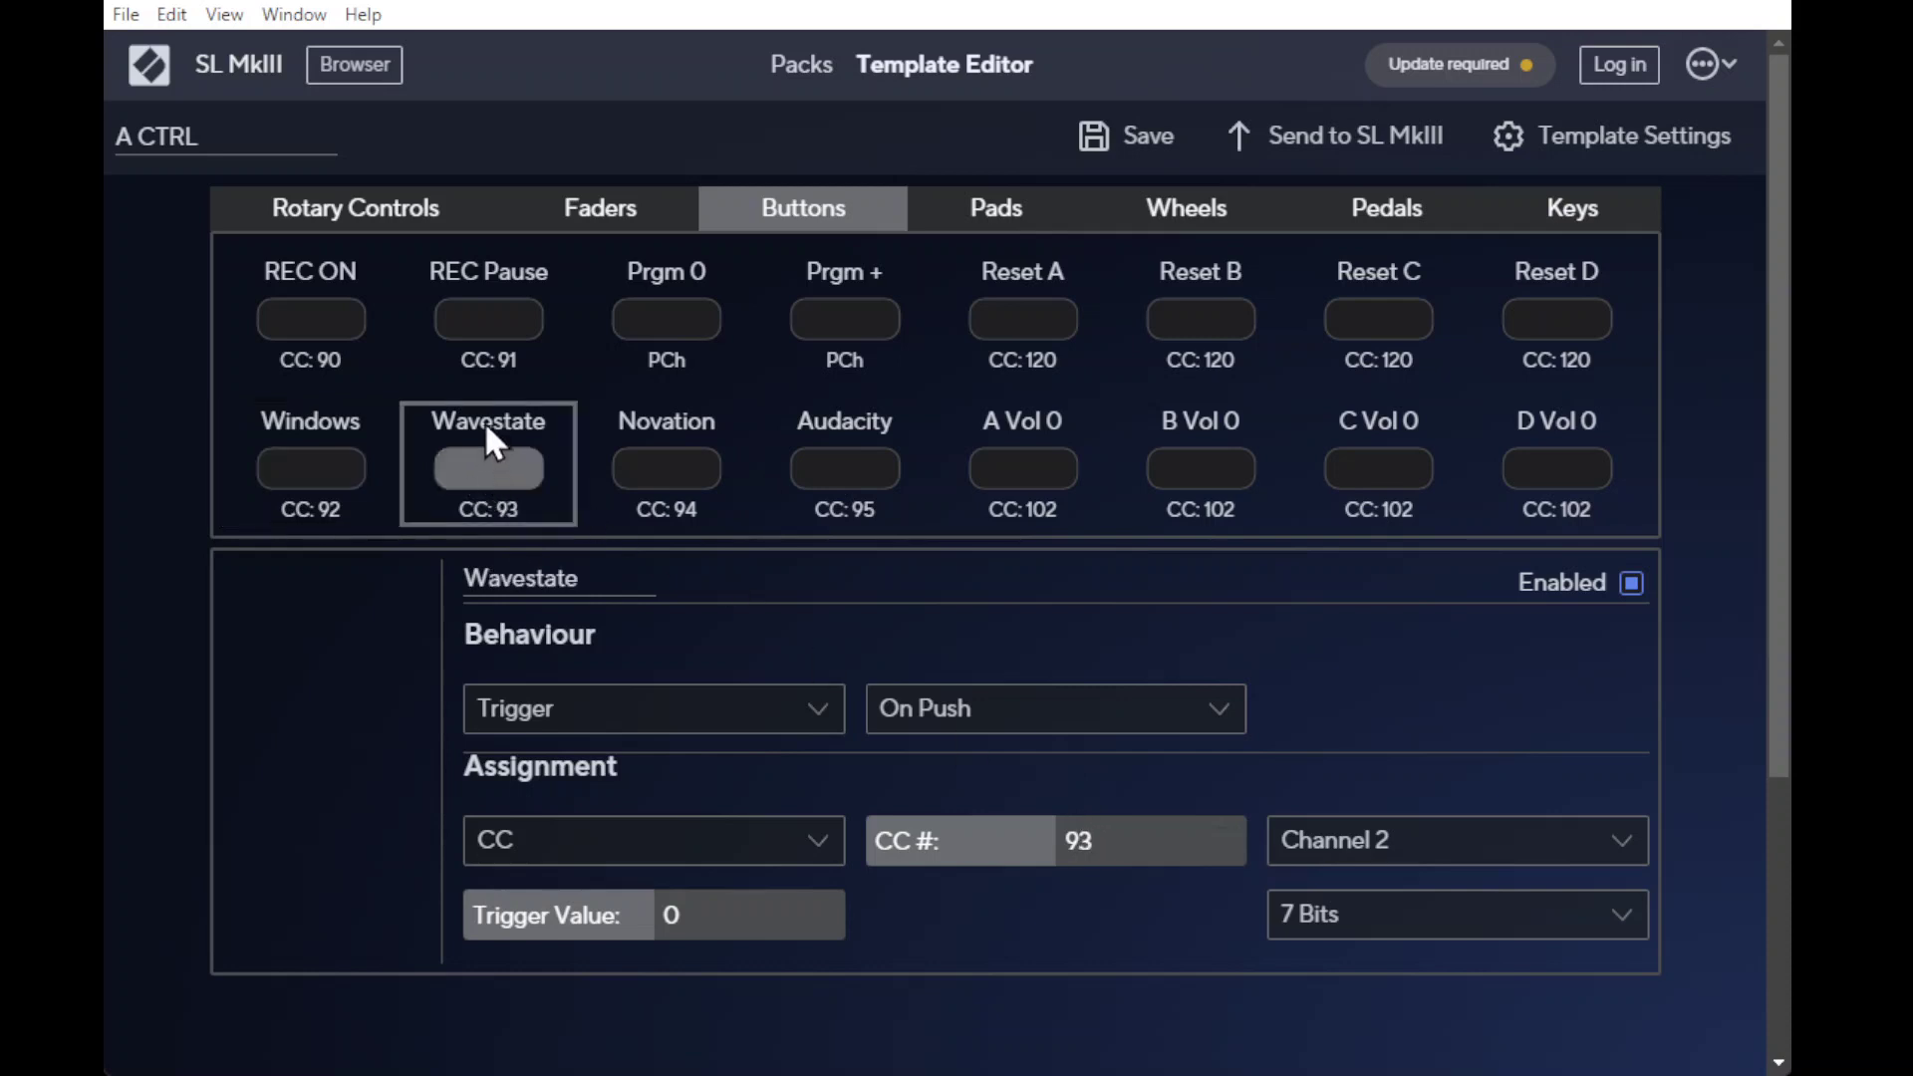
left_click(639, 478)
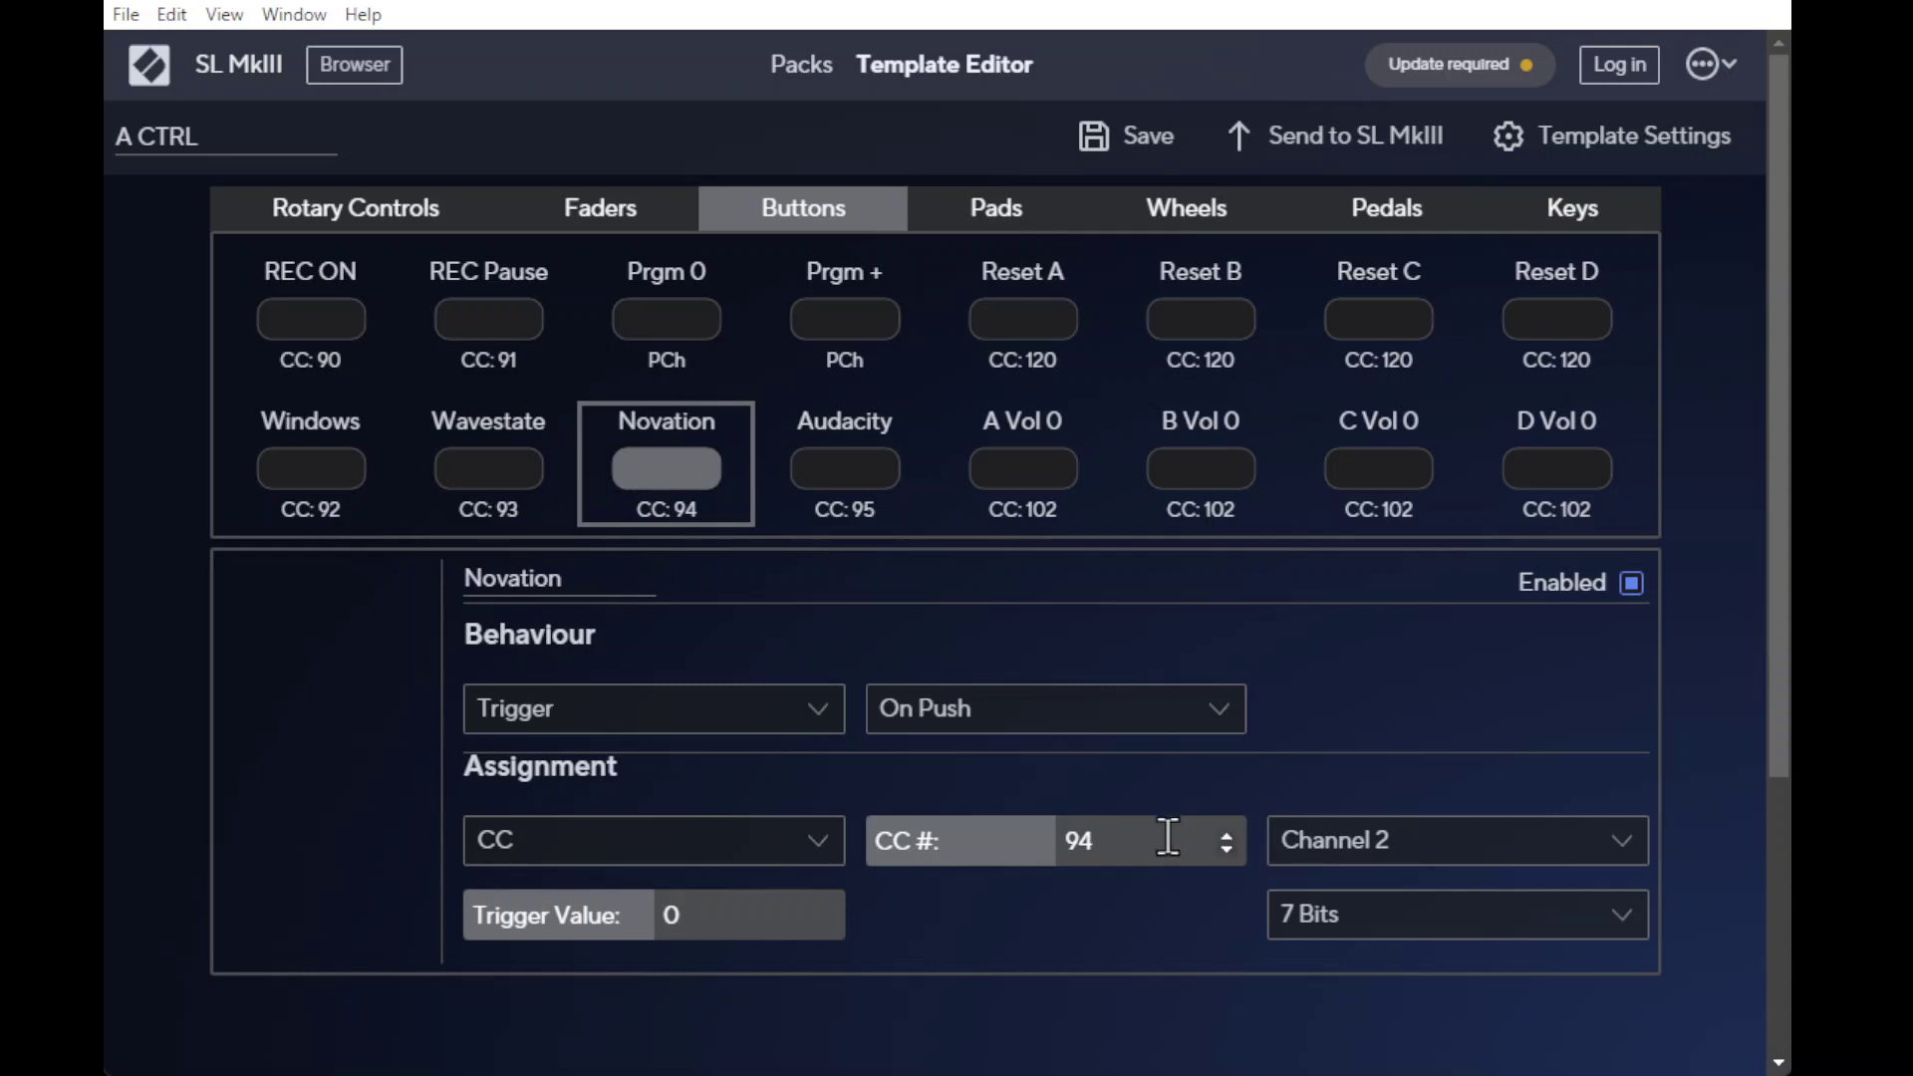
left_click(849, 478)
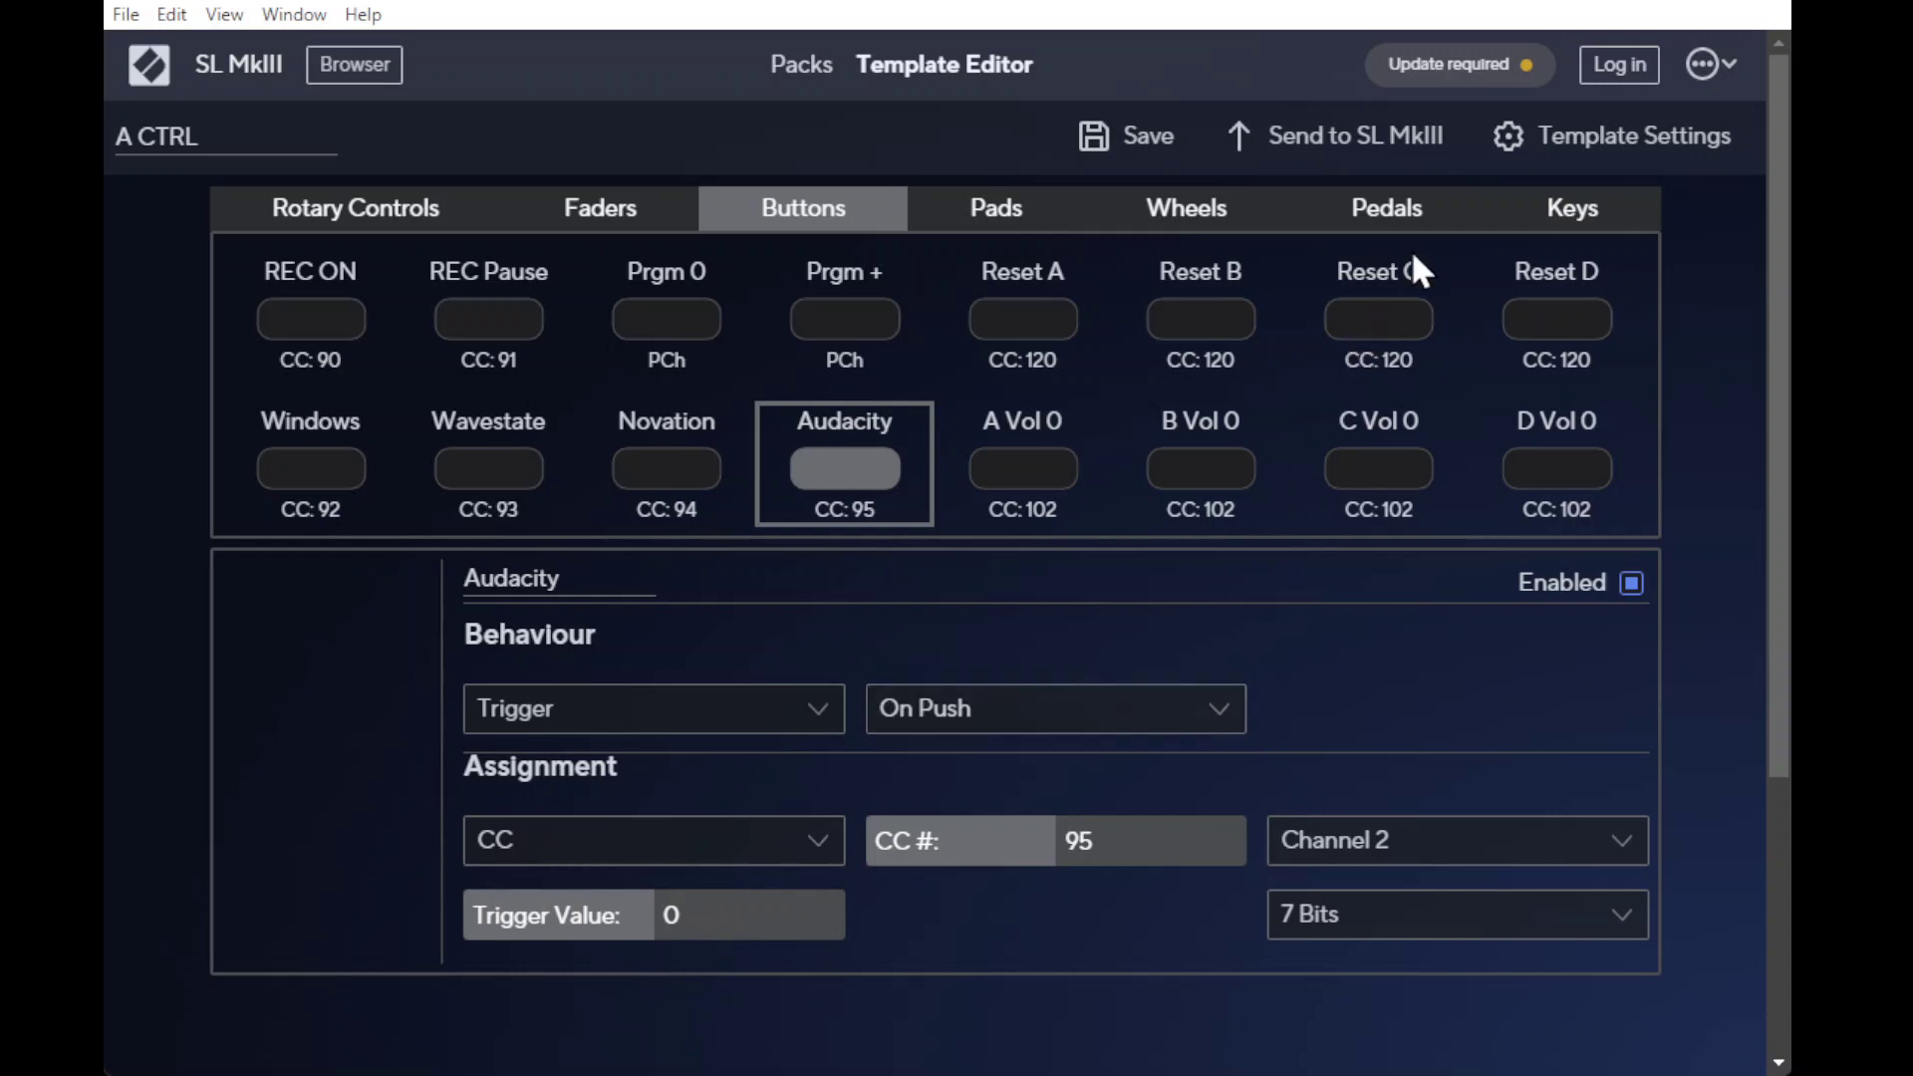
Send the A CTRL template to the SL MkIII's Template 1 slot and bring OBS Studio forward.
left_click(1361, 136)
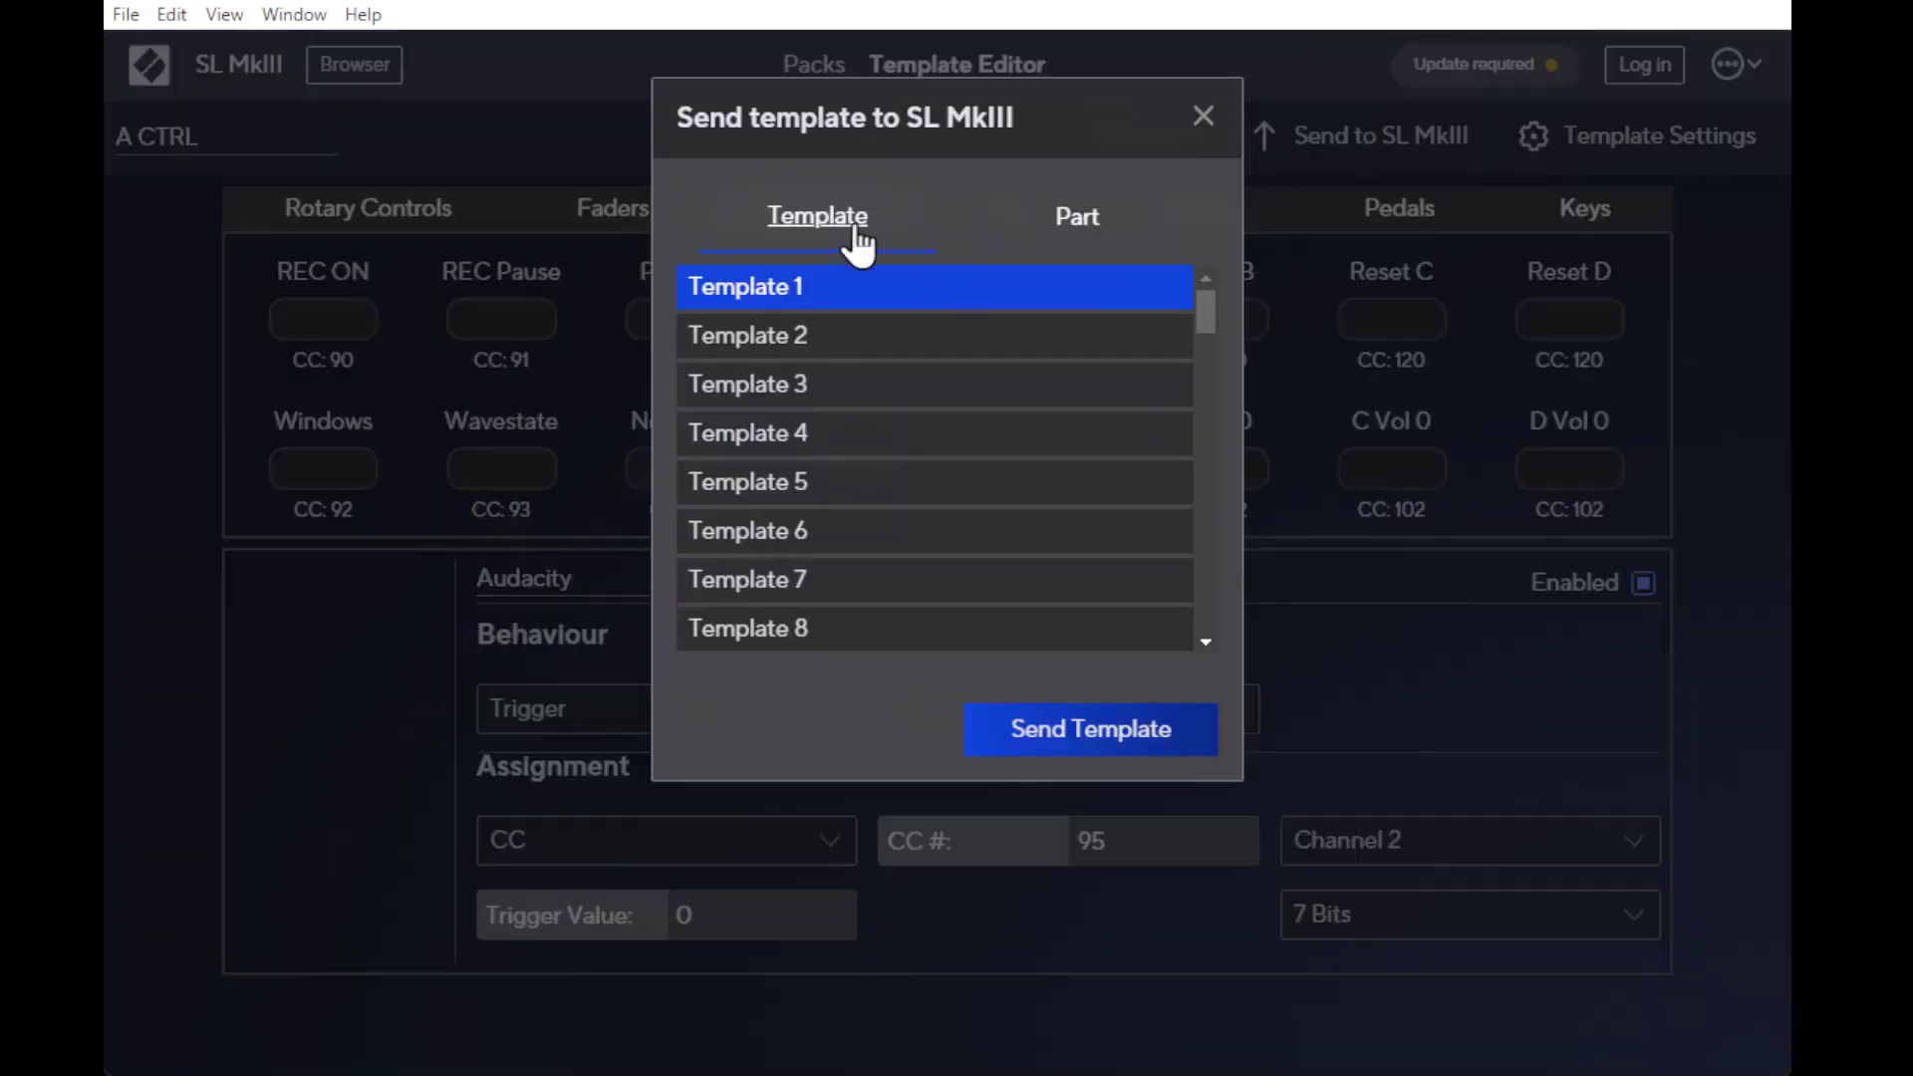
double_click(797, 299)
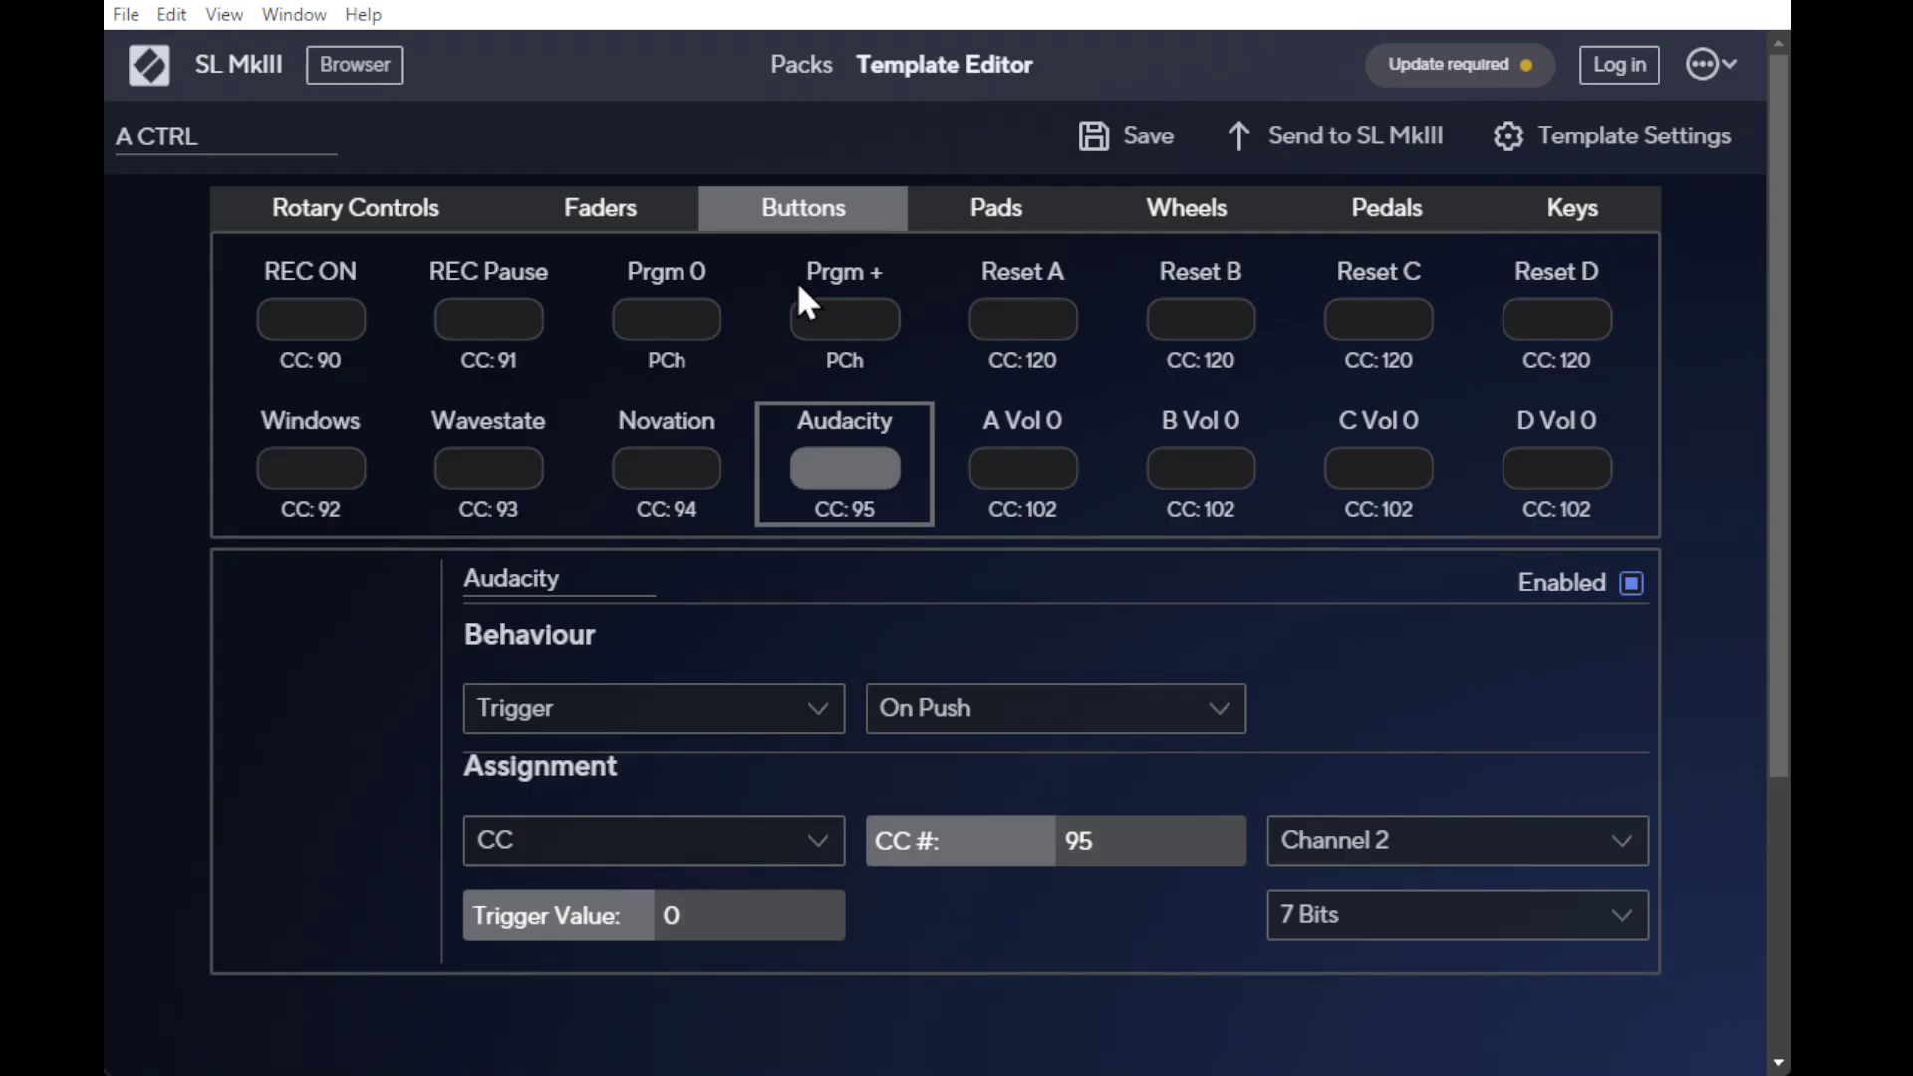
key("alt+Tab")
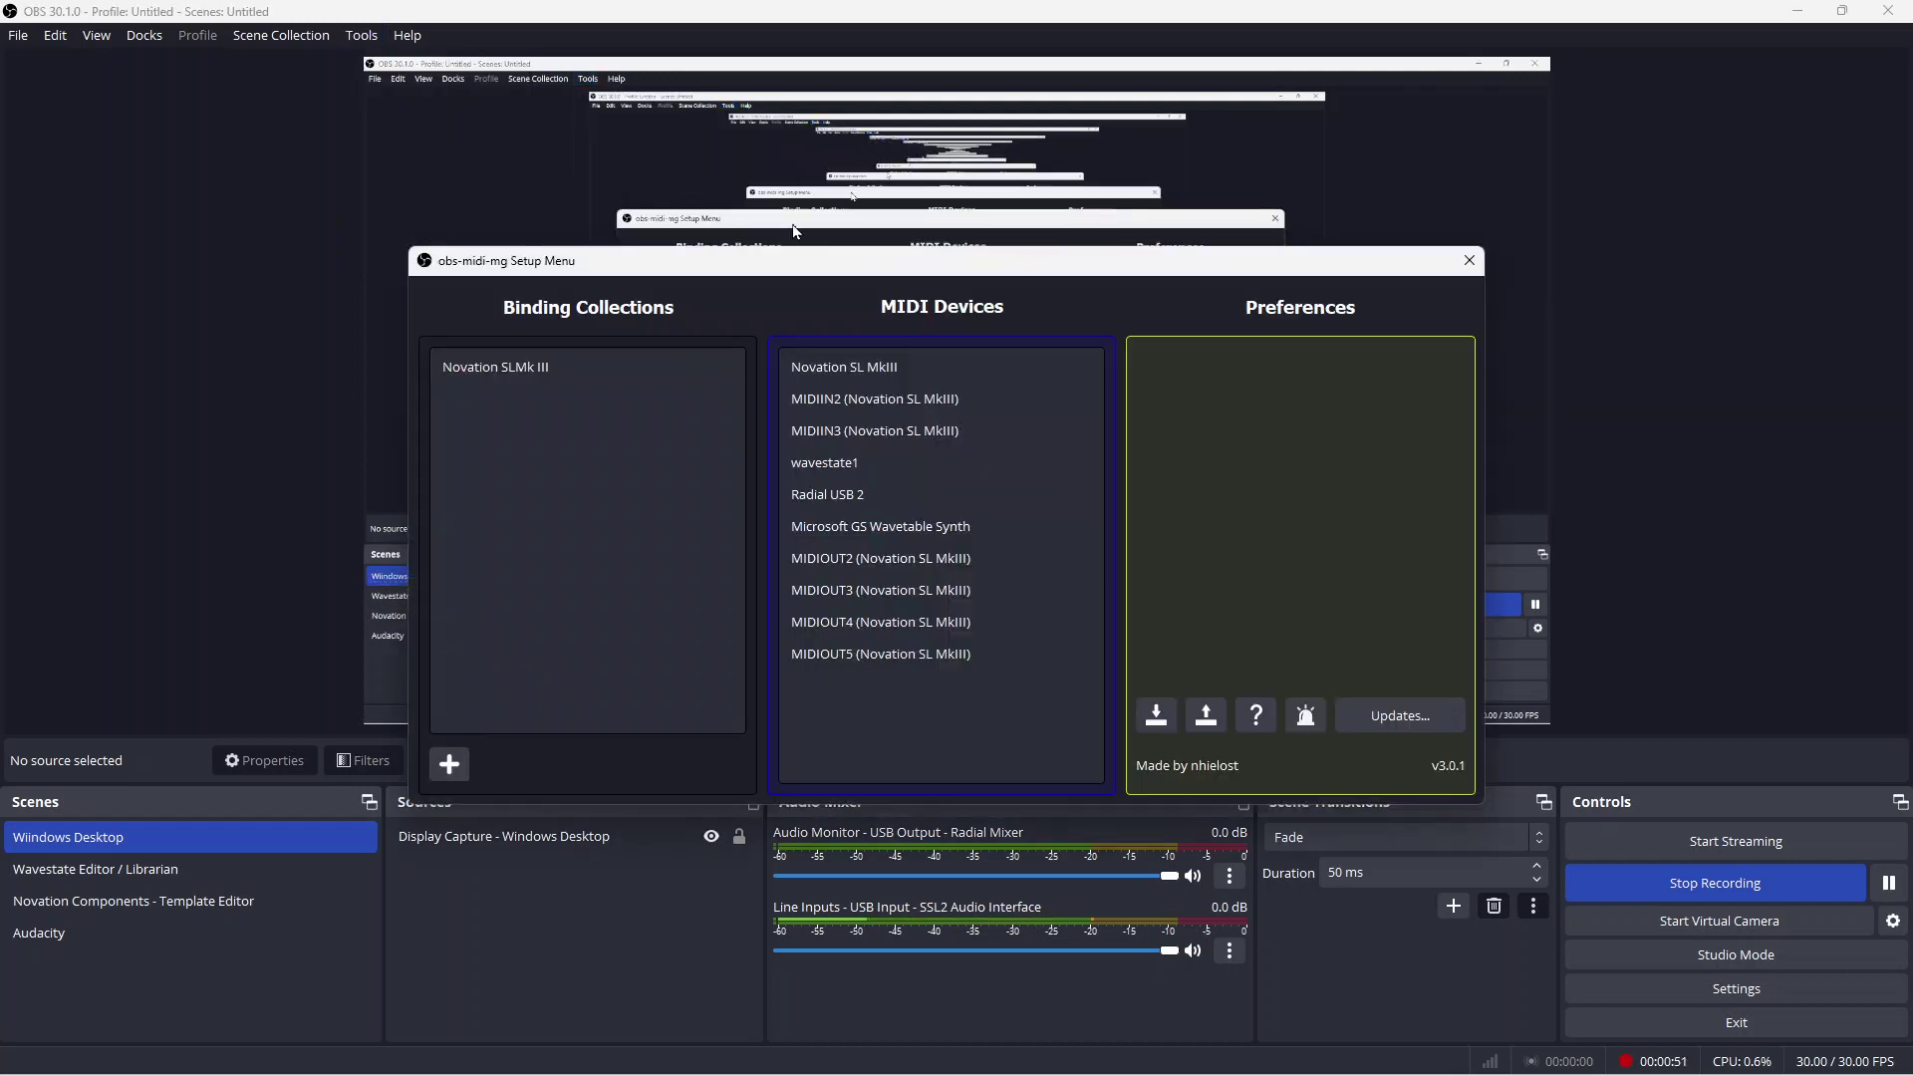
Verify the Novation SL MkIII's MIDI capabilities and select the Novation SLMk III binding collection.
left_click_drag(844, 273, 835, 121)
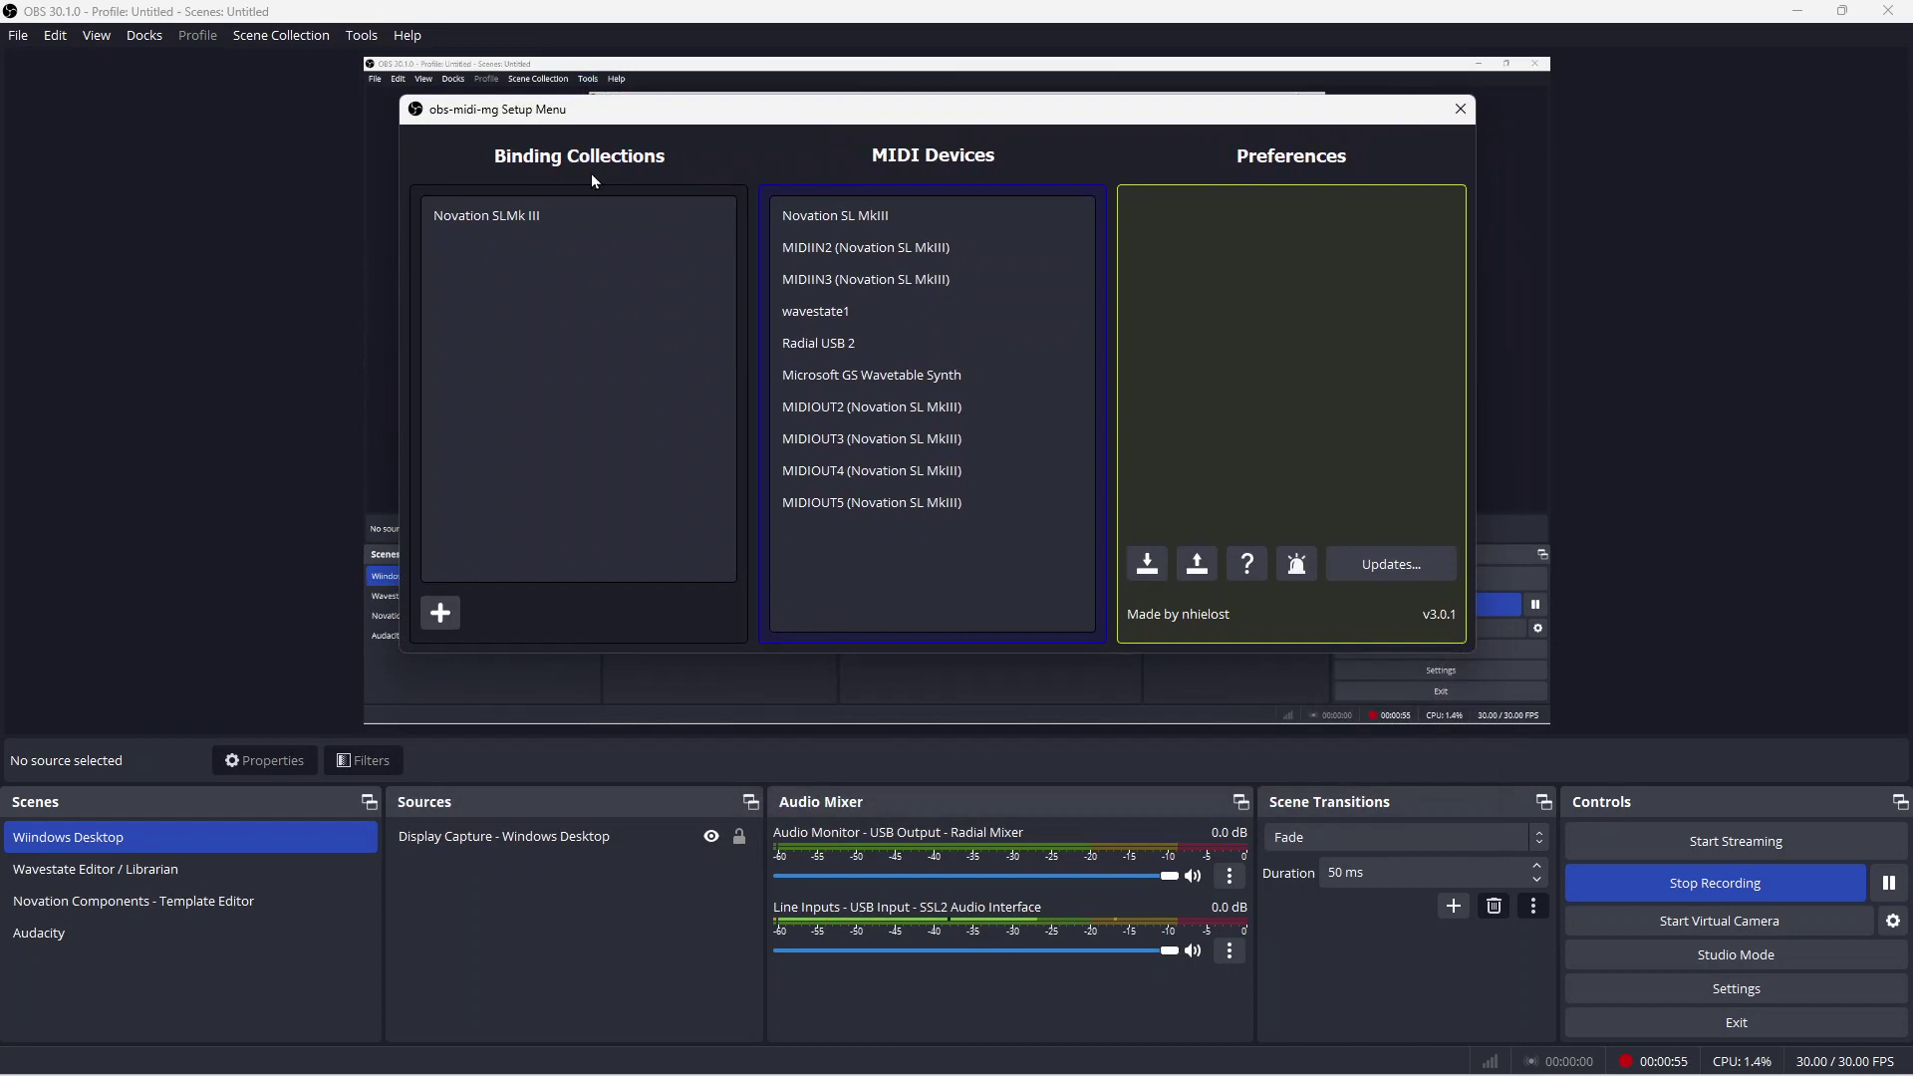
left_click(837, 215)
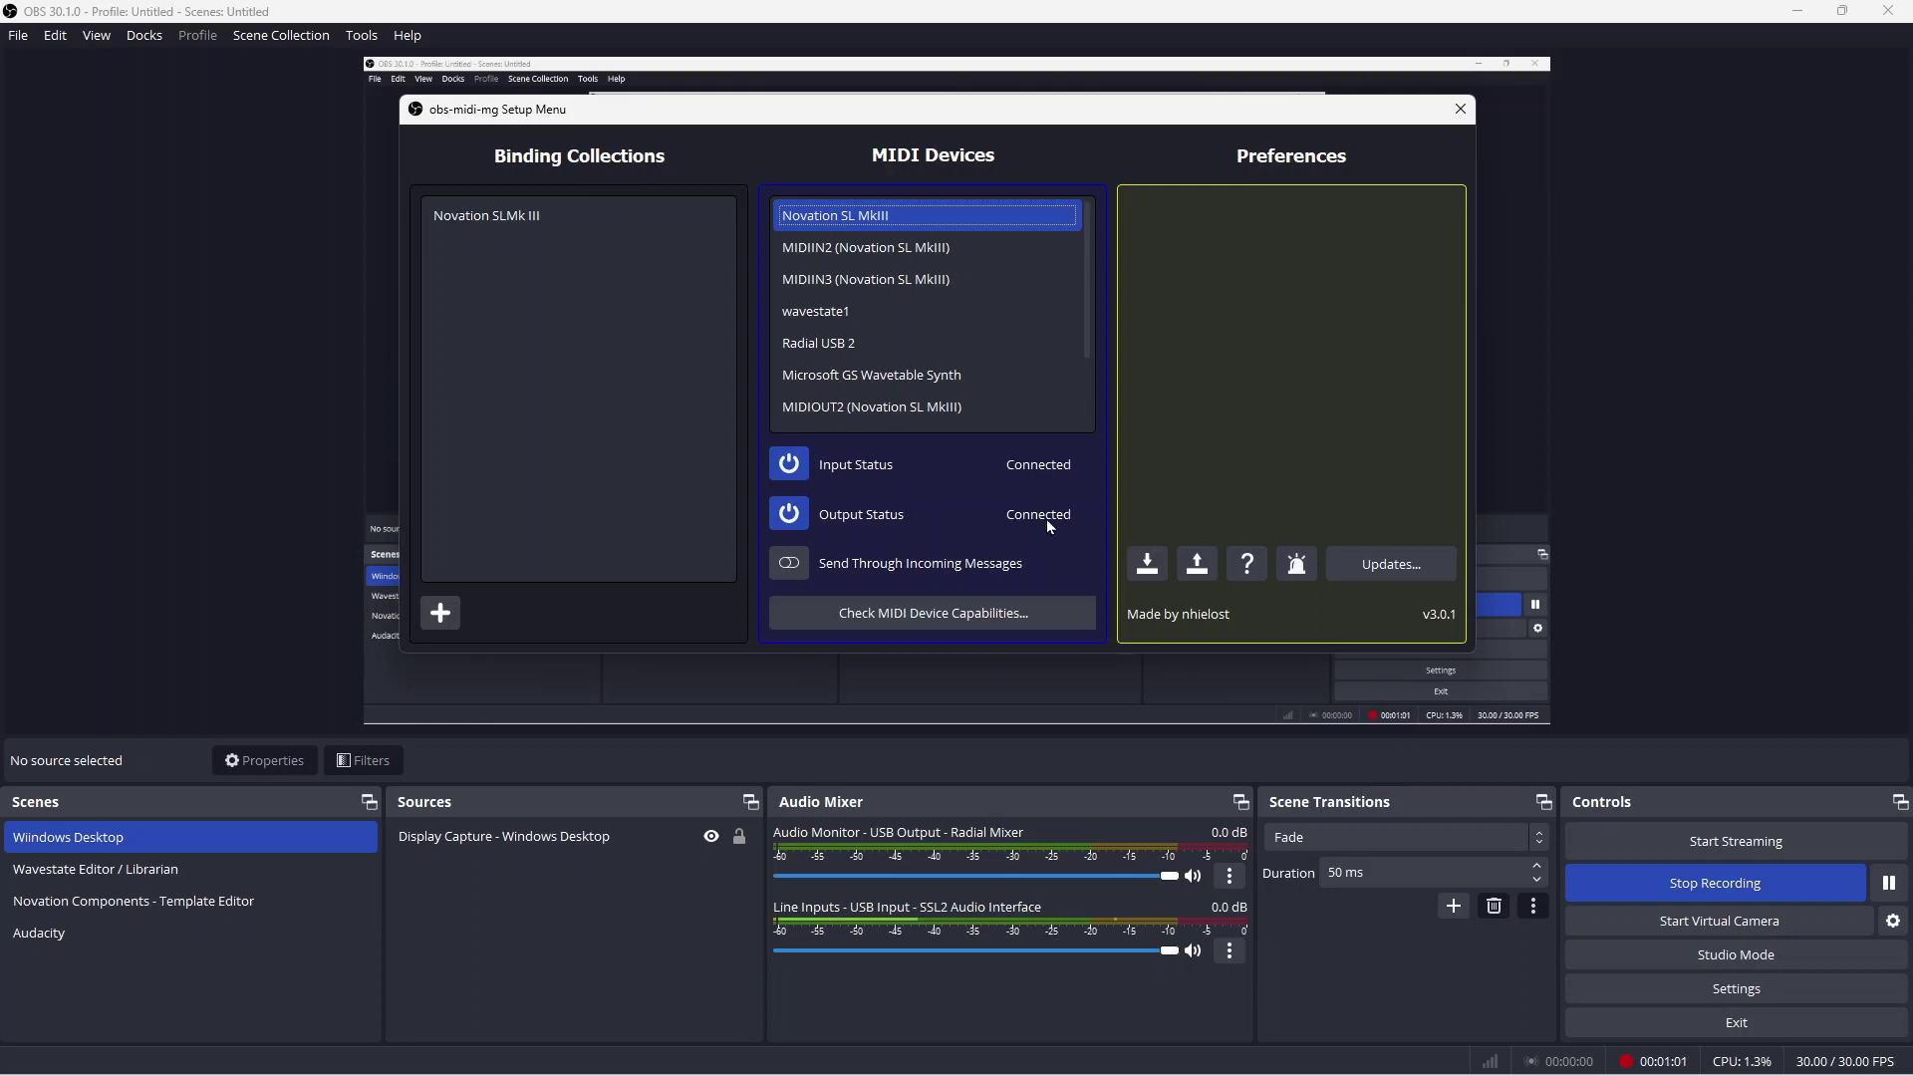
left_click(965, 610)
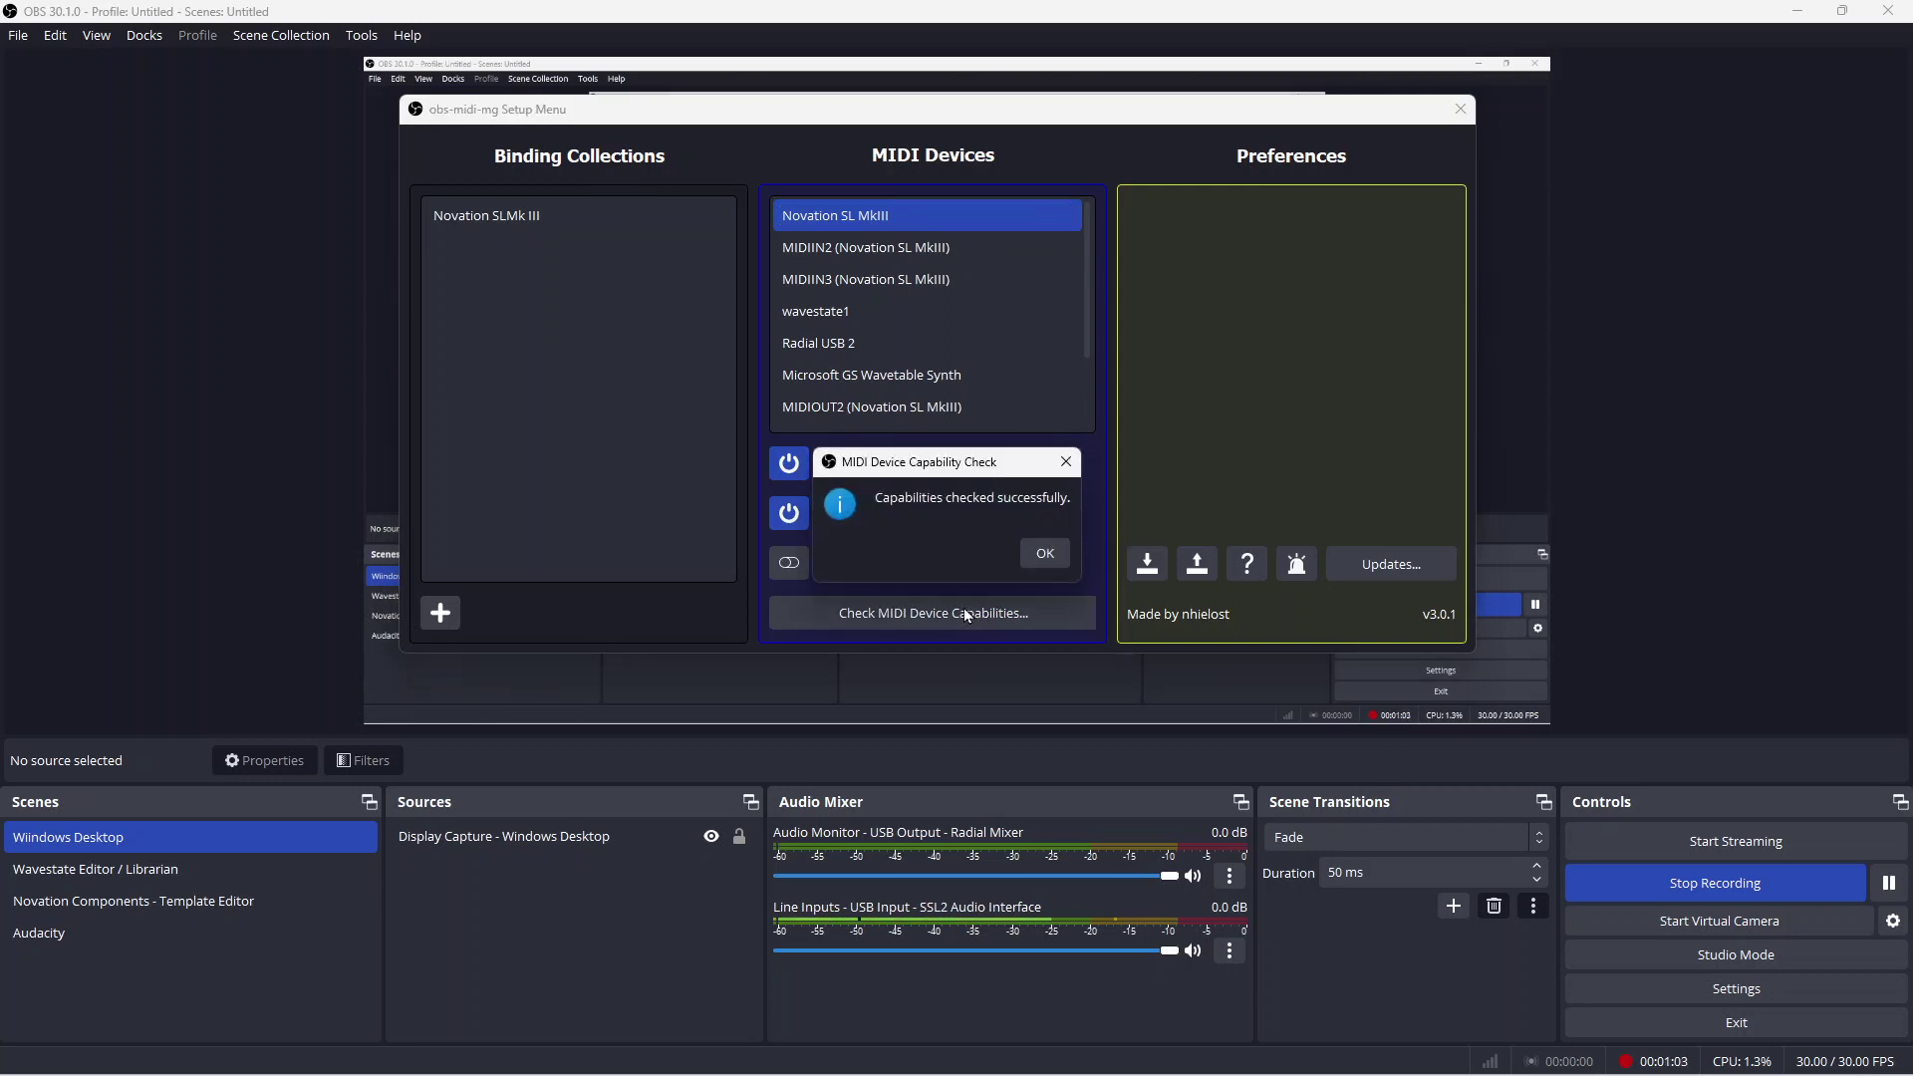
left_click(1044, 554)
left_click(503, 214)
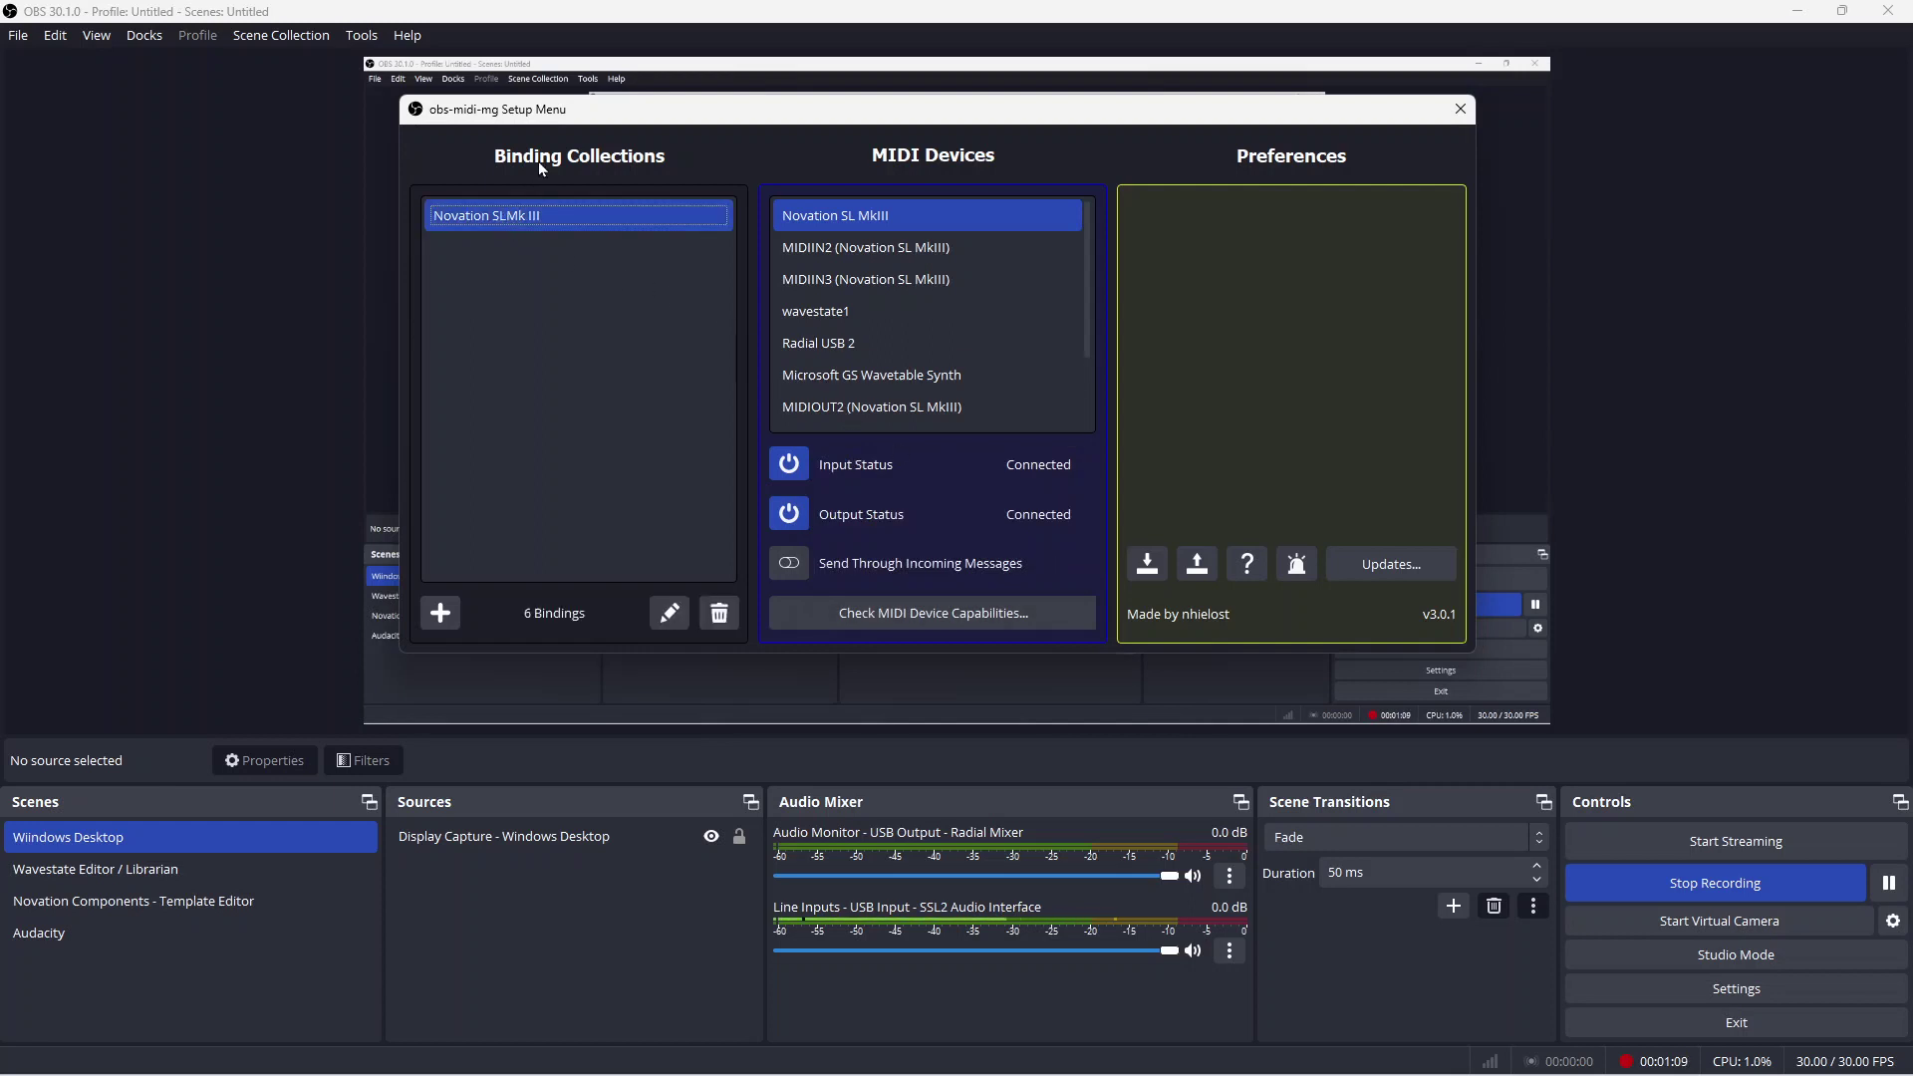
Inspect the Start Recording binding's Recording category, then view Stop Recording (CC 90, value 0).
left_click(673, 606)
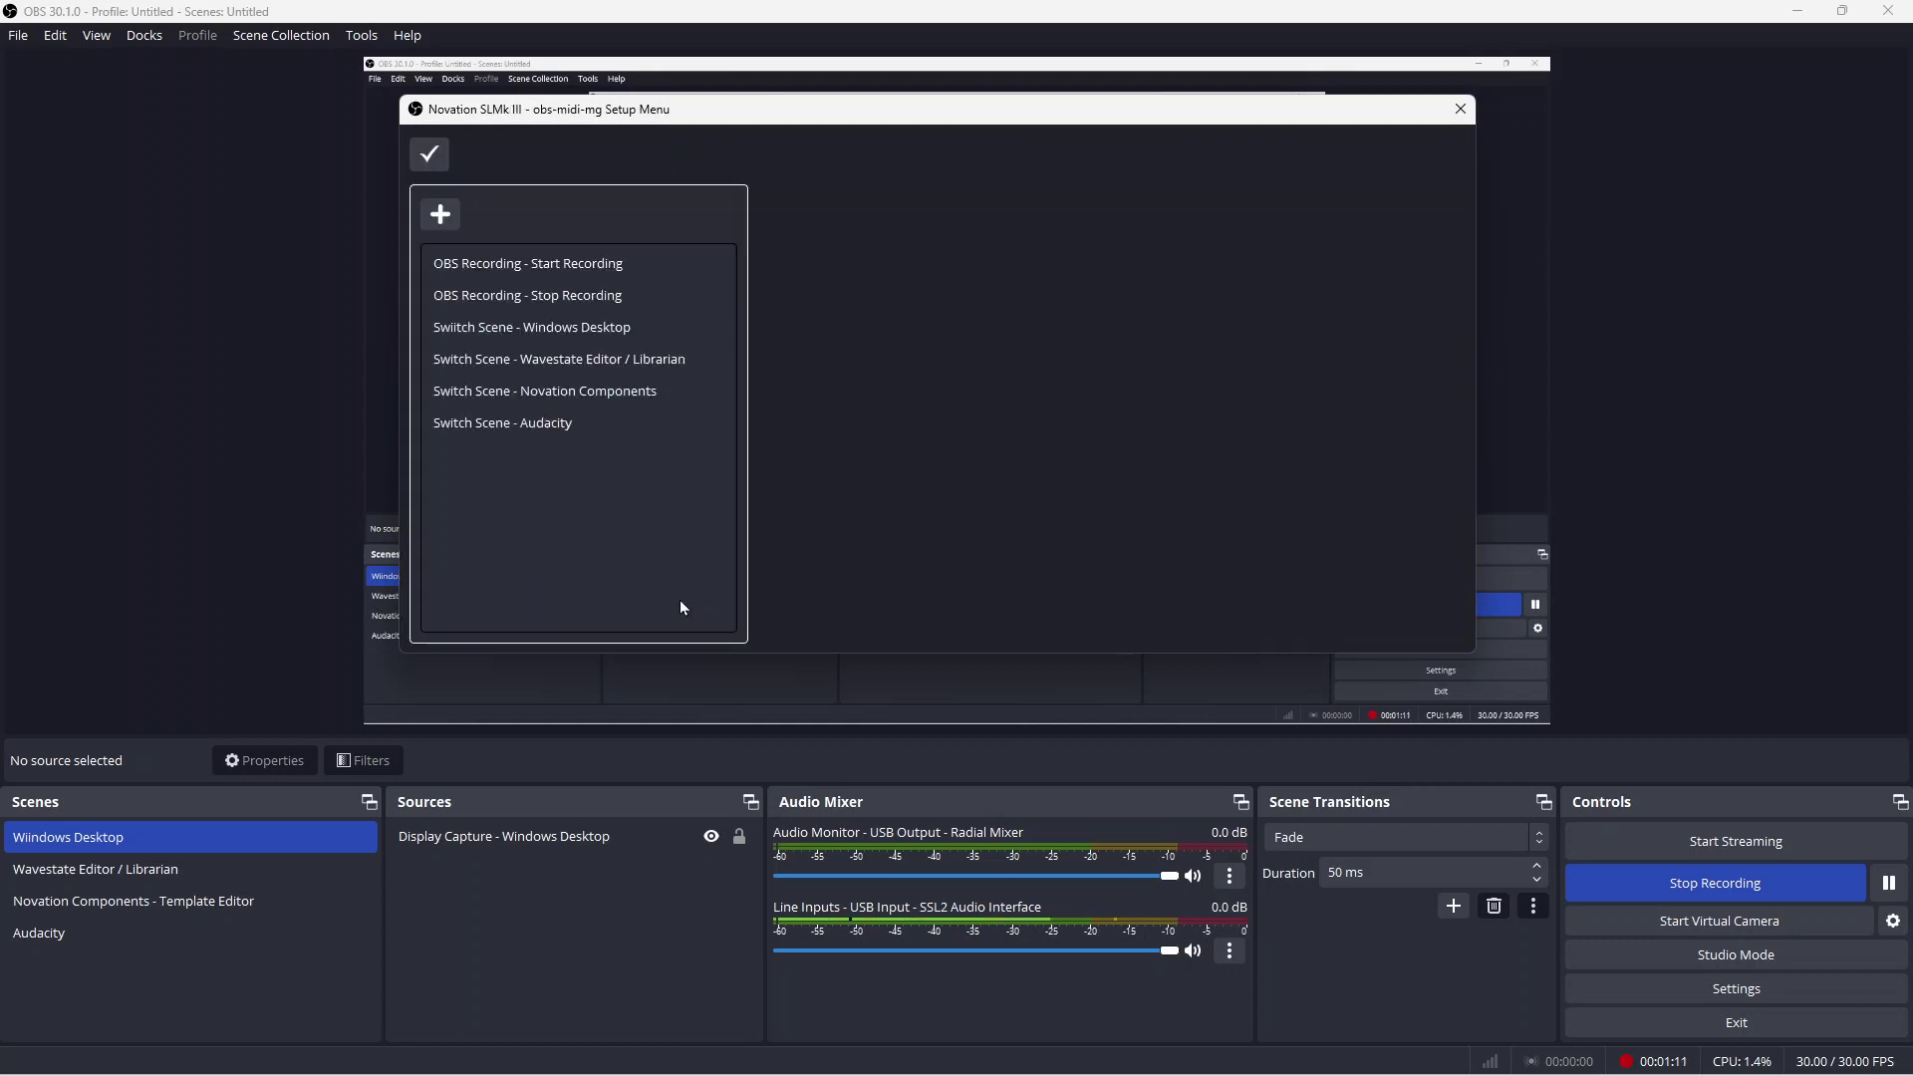
left_click(555, 281)
left_click(552, 275)
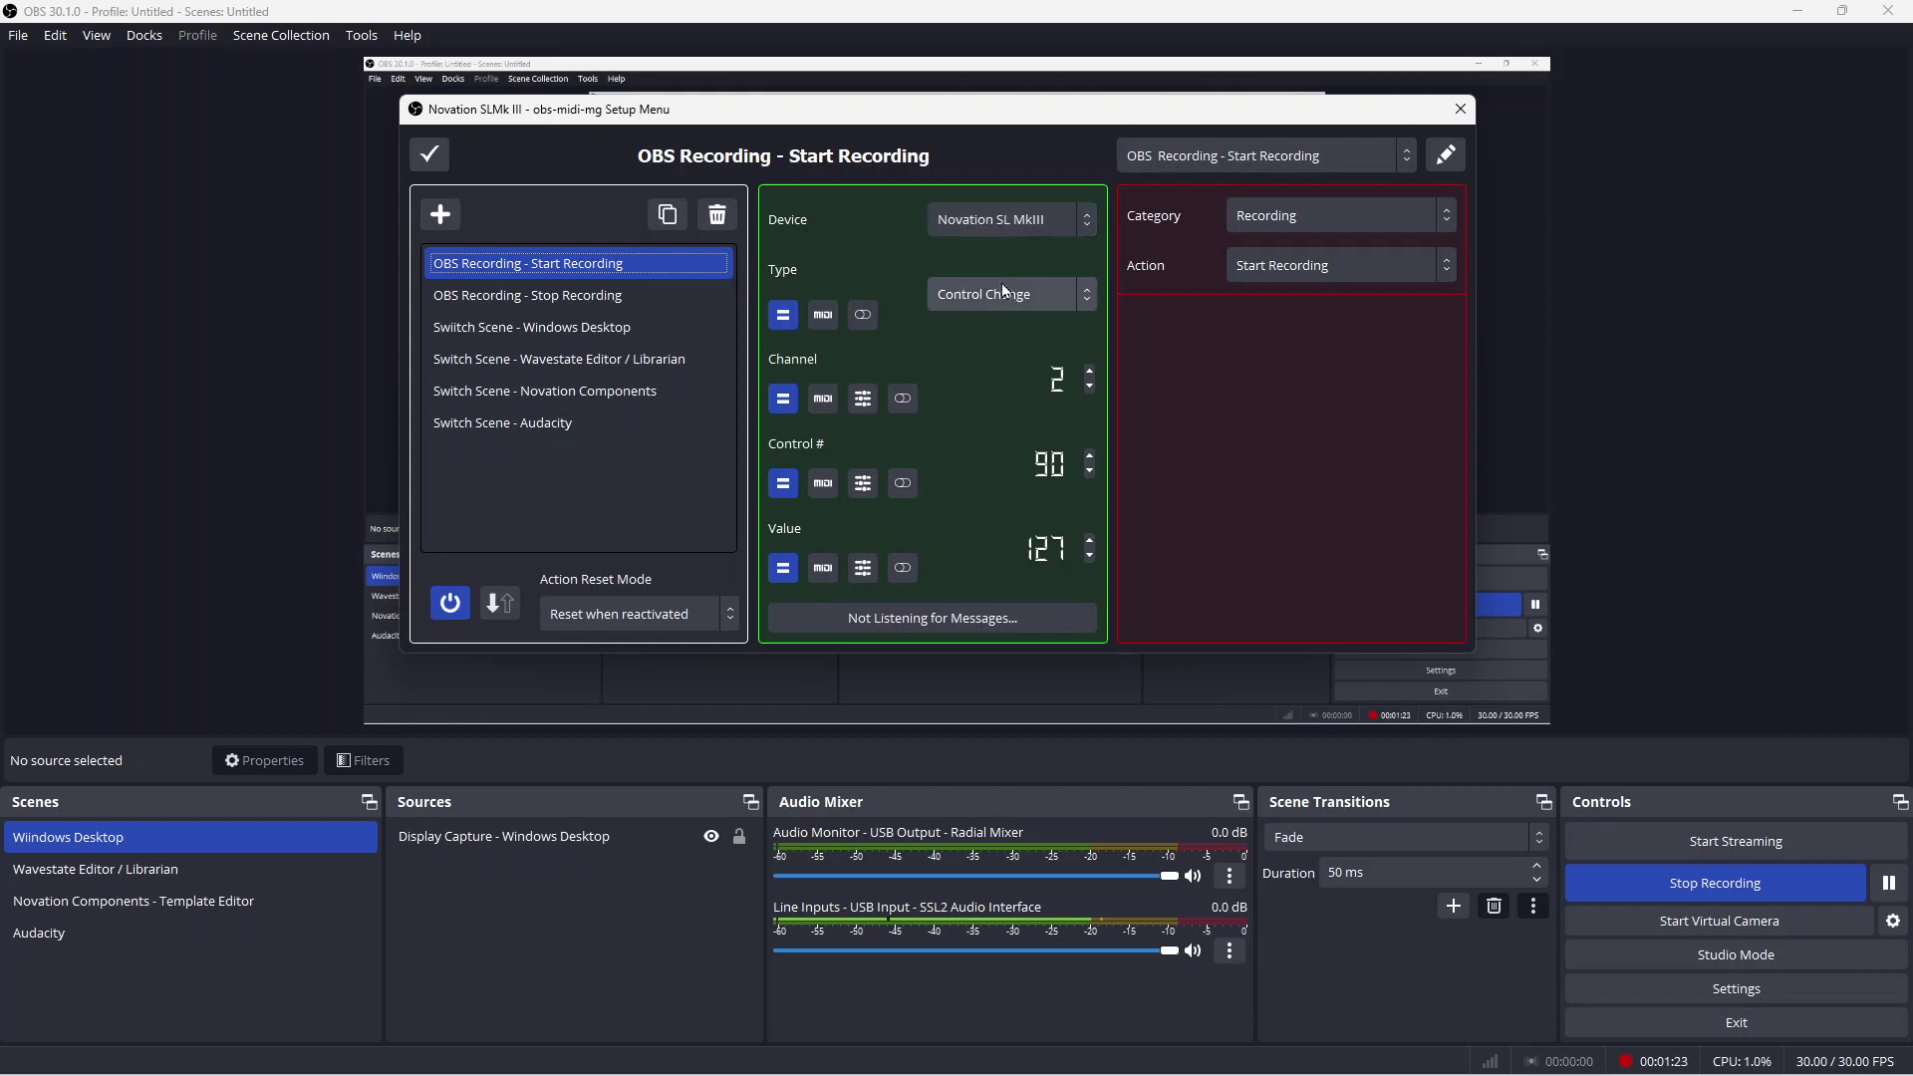
scroll(1058, 378, "up", 1)
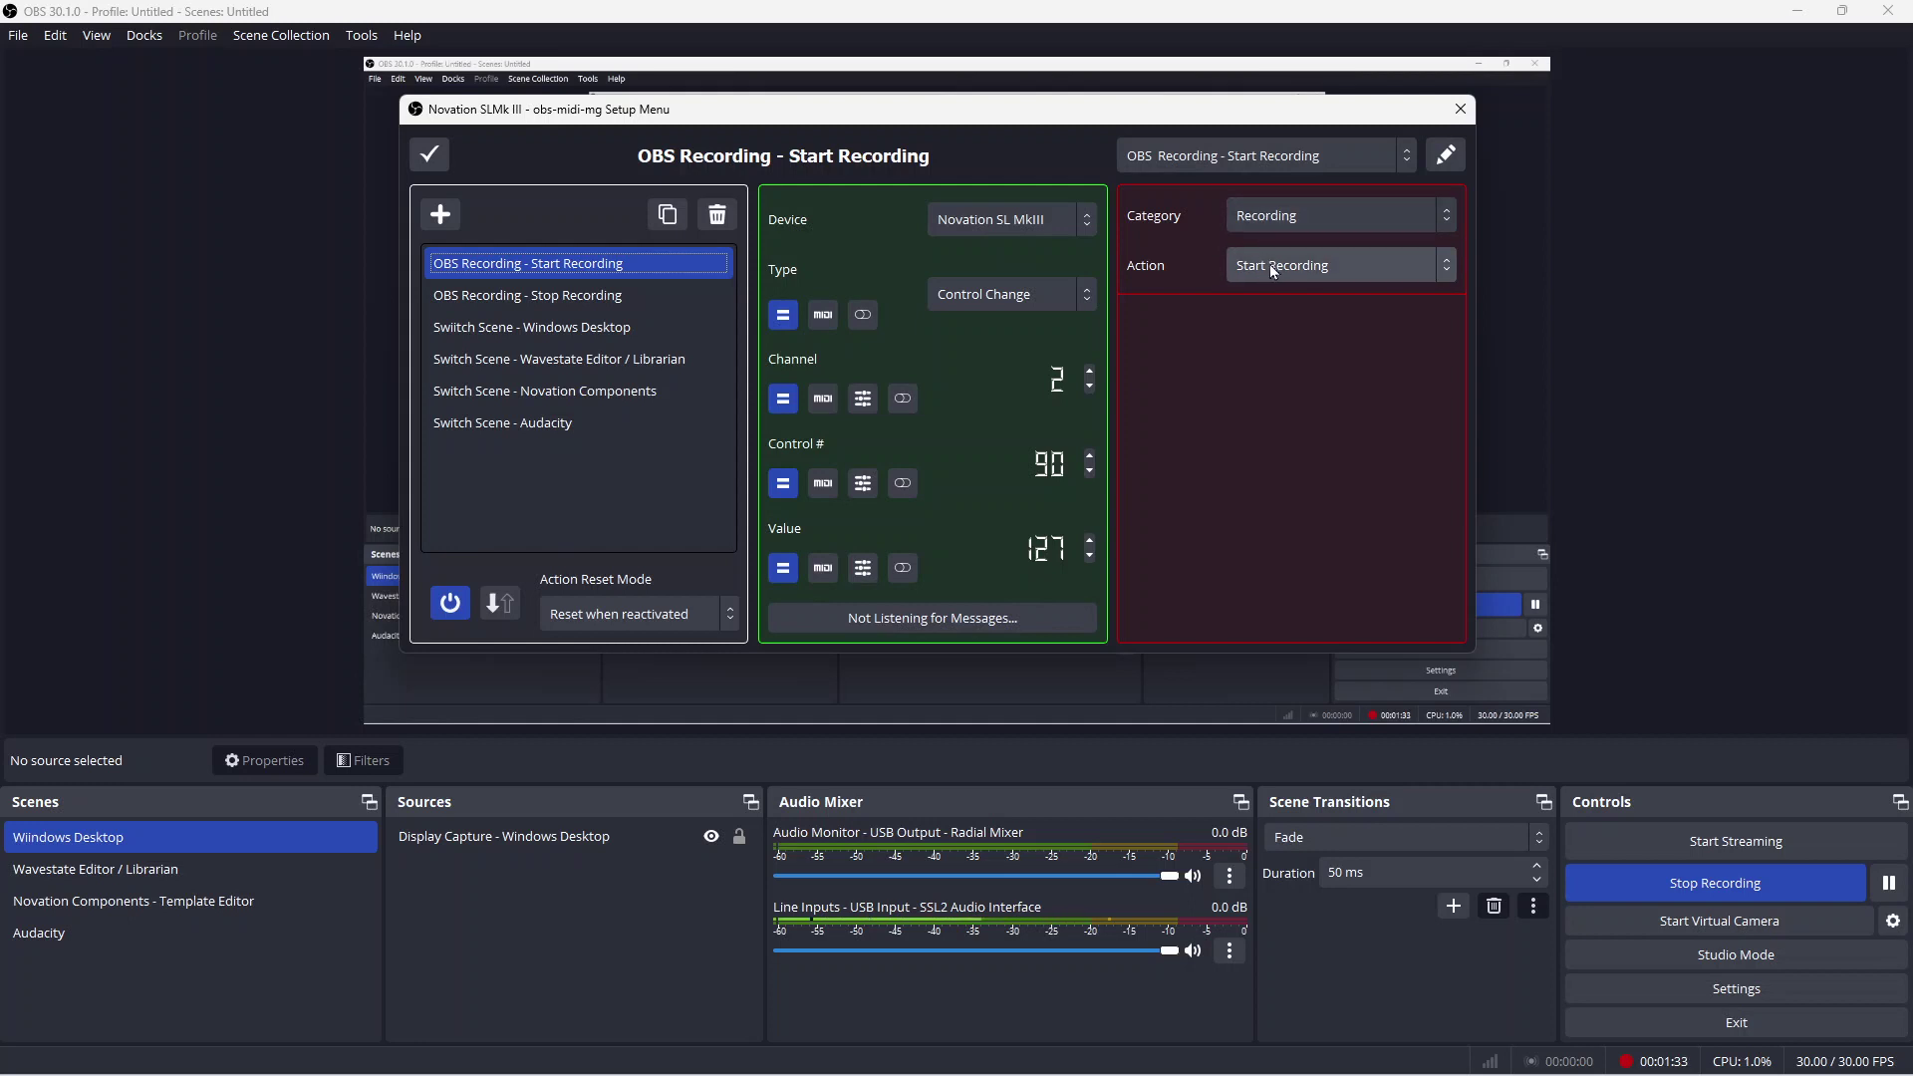
left_click(1269, 214)
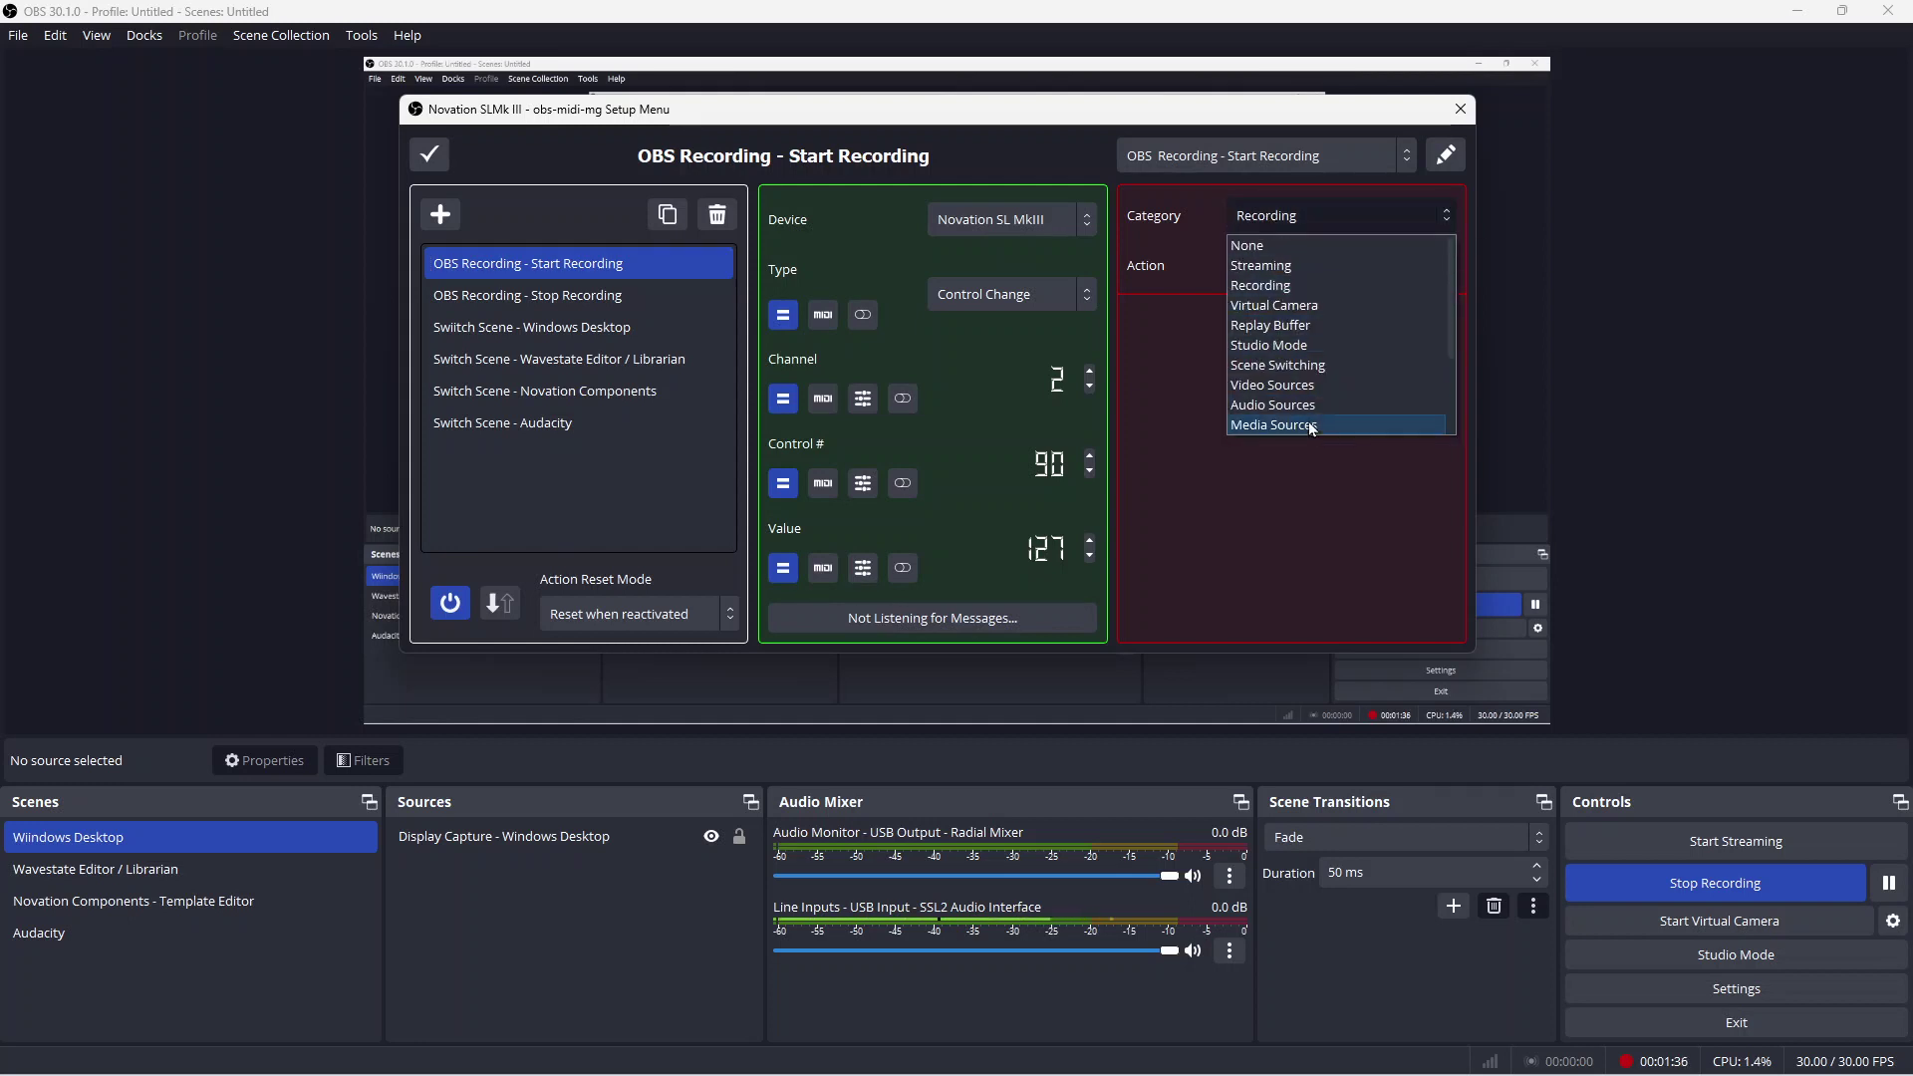
left_click(1280, 213)
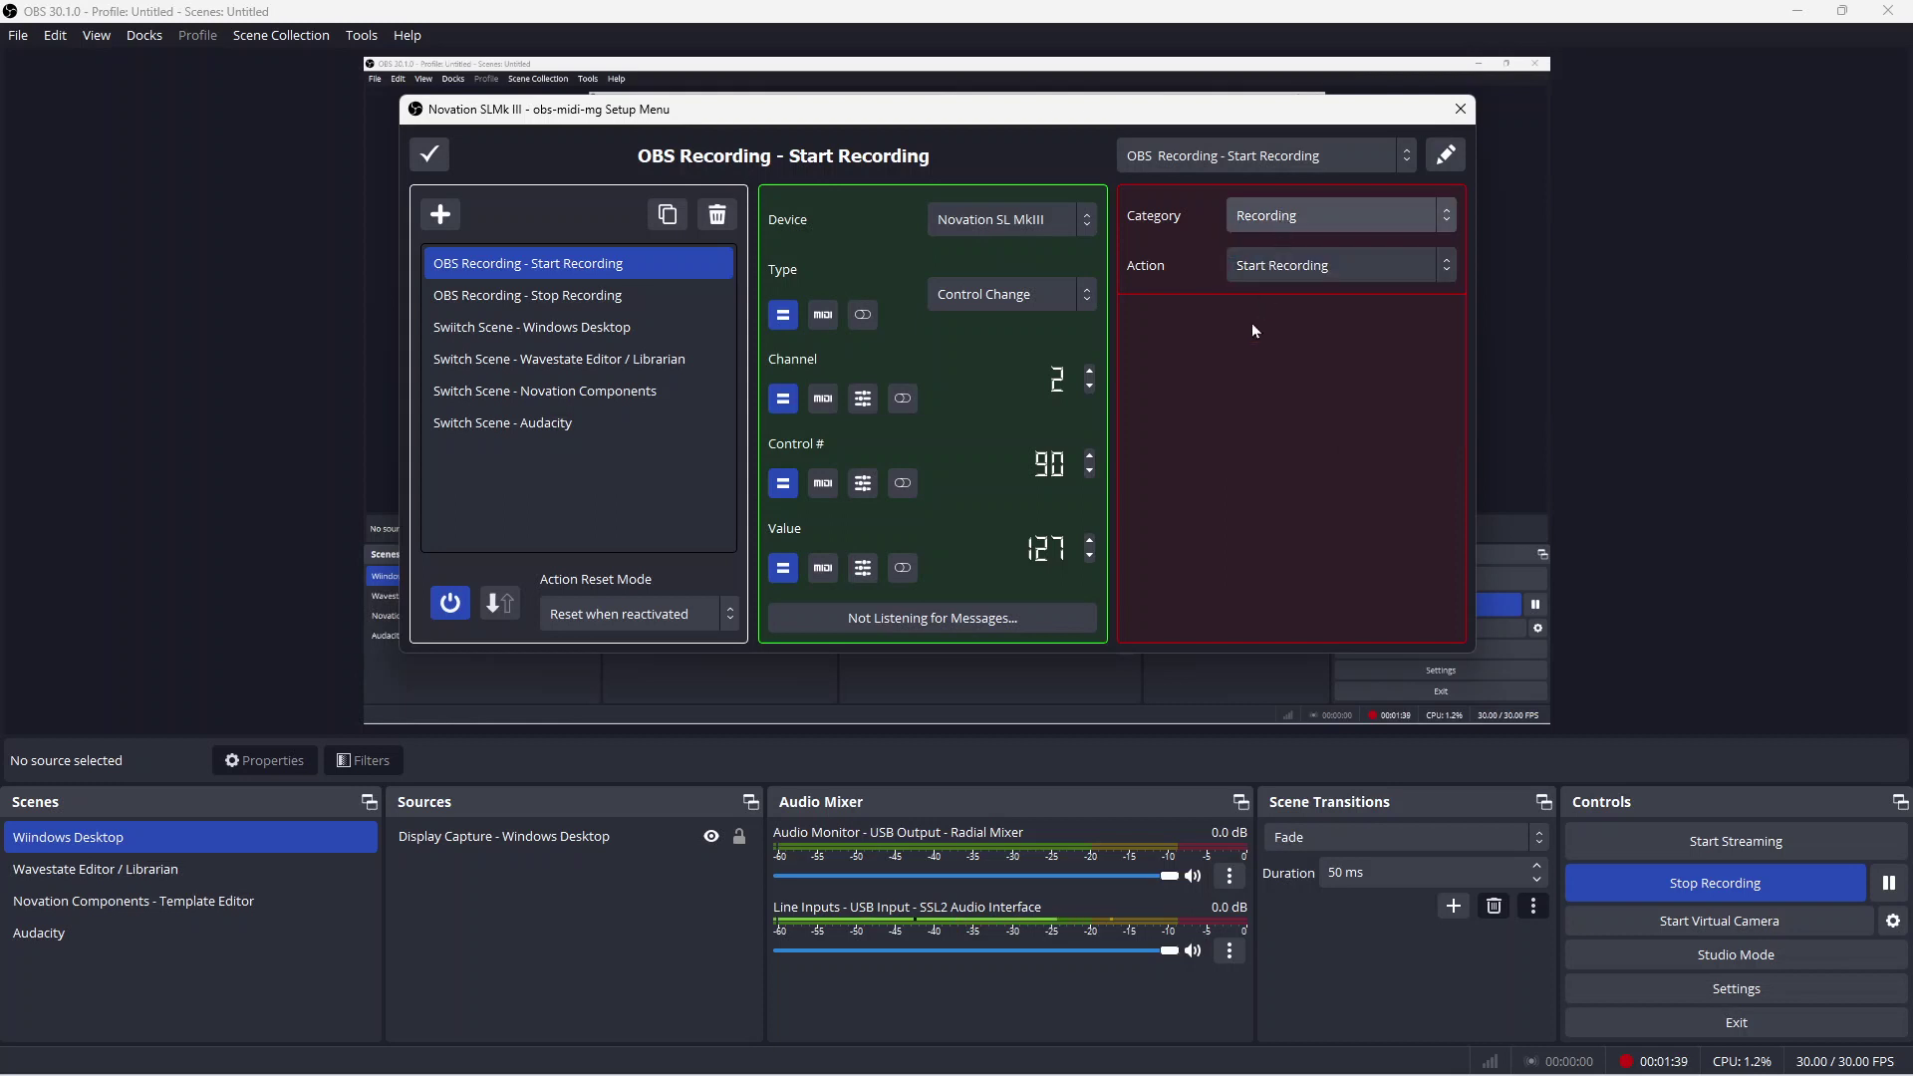
left_click(597, 297)
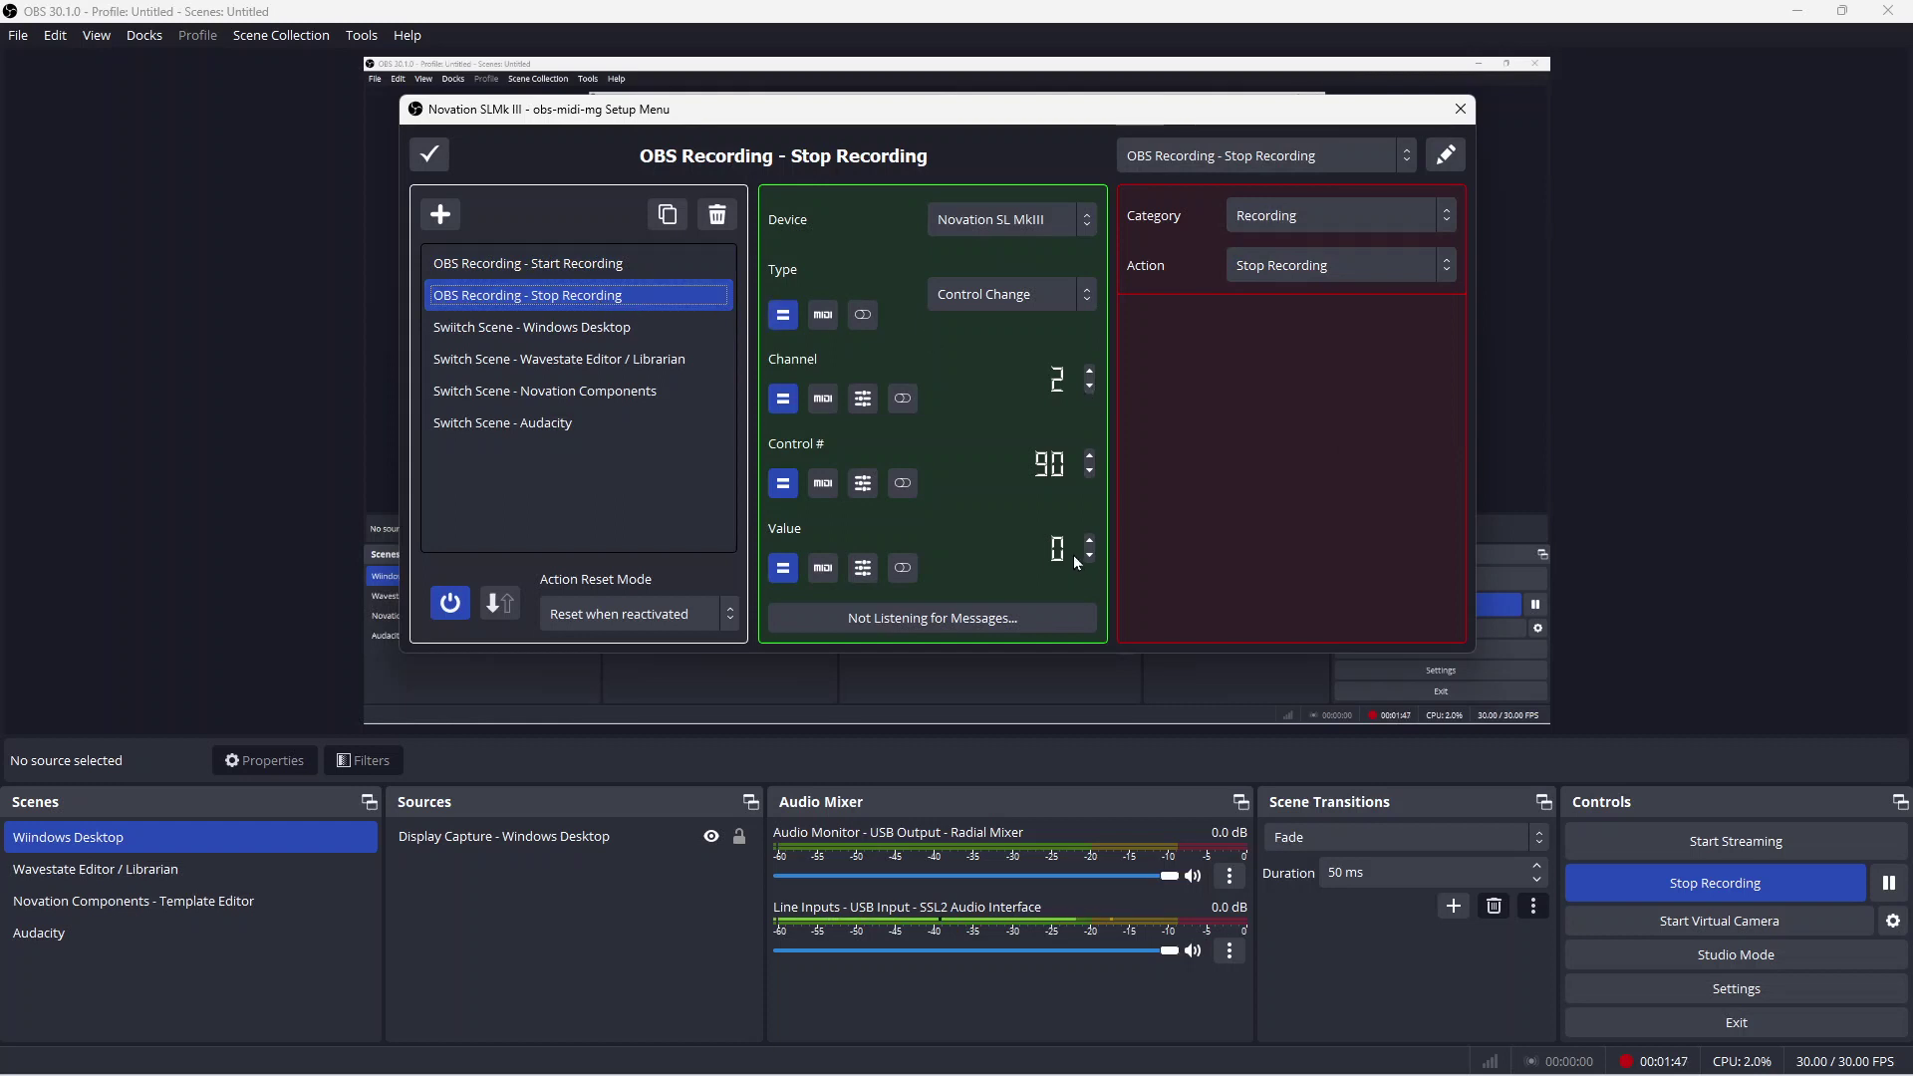
View the Switch Scene - Windows Desktop binding, triggered by CC 92 on Channel 2.
left_click(581, 330)
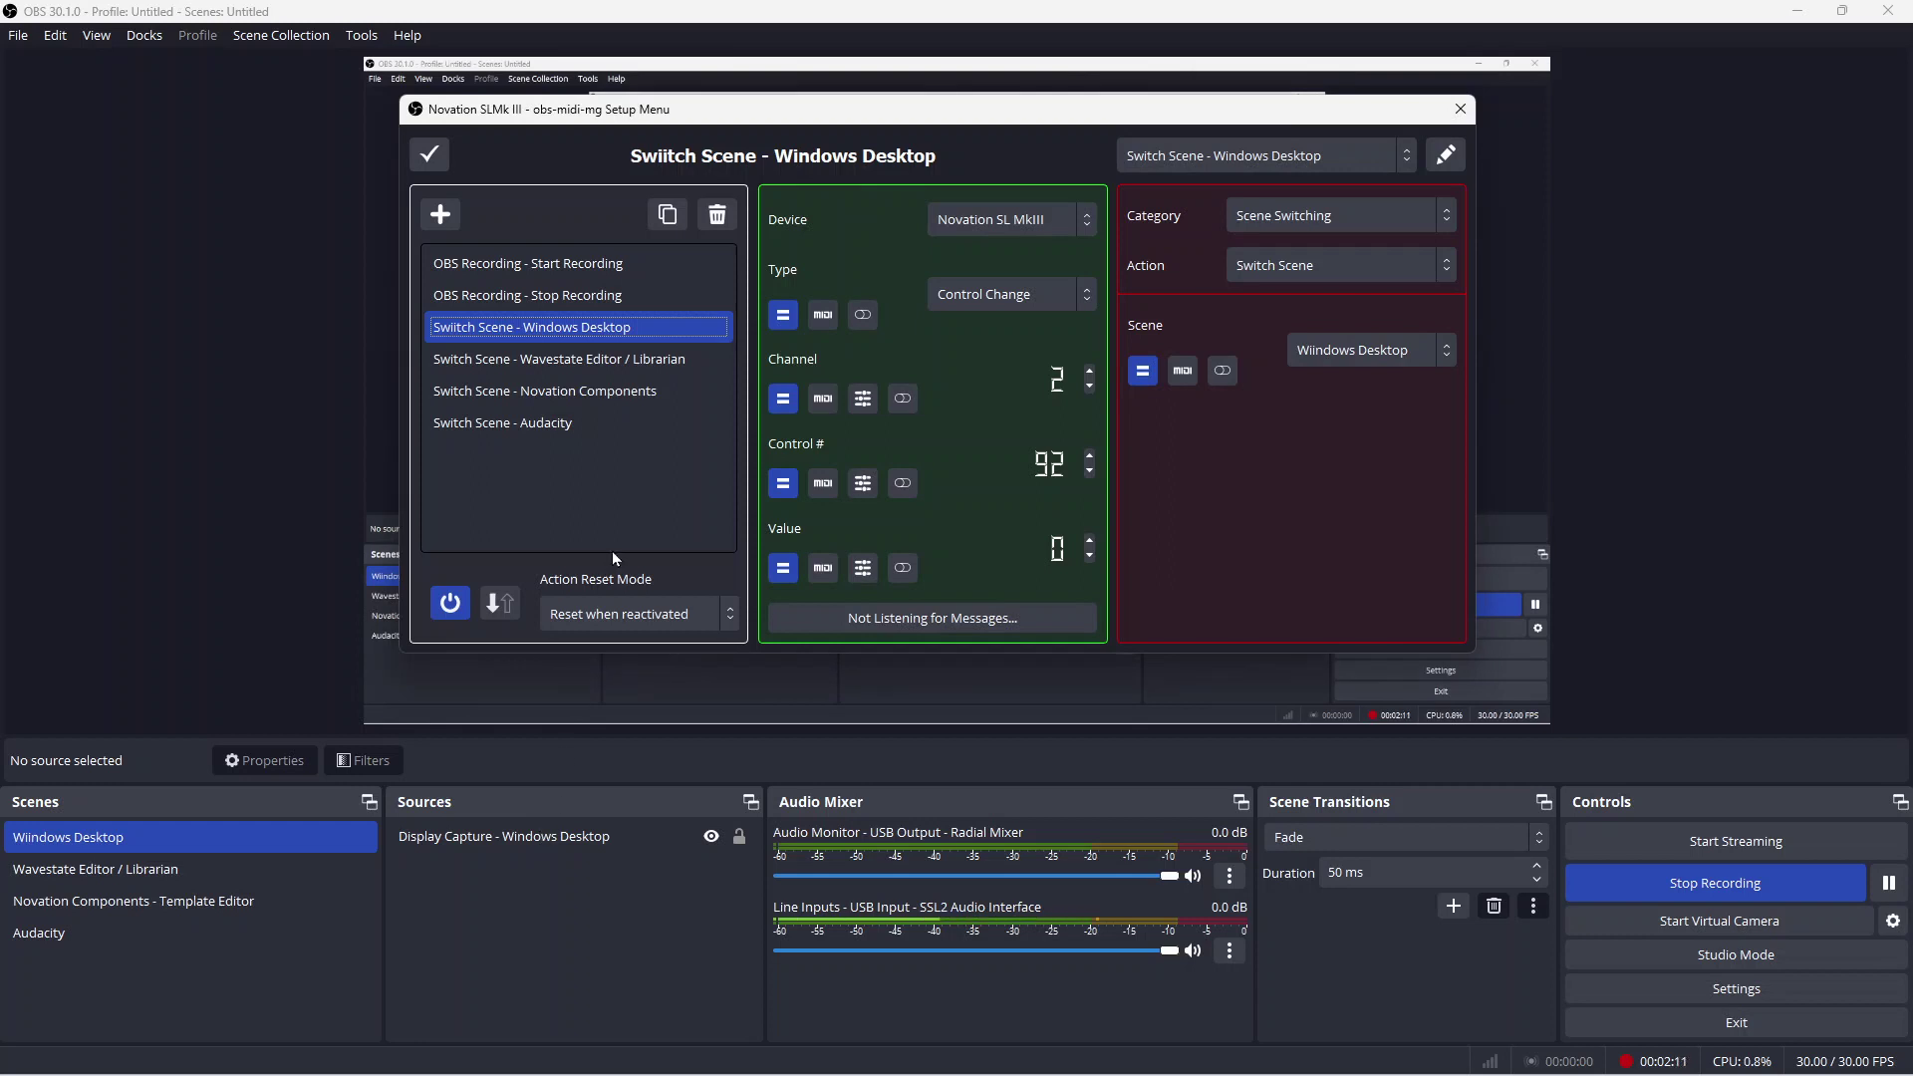
Inspect the Wavestate Editor / Librarian (CC 93) and Novation Components (CC 94) scene bindings.
left_click(593, 365)
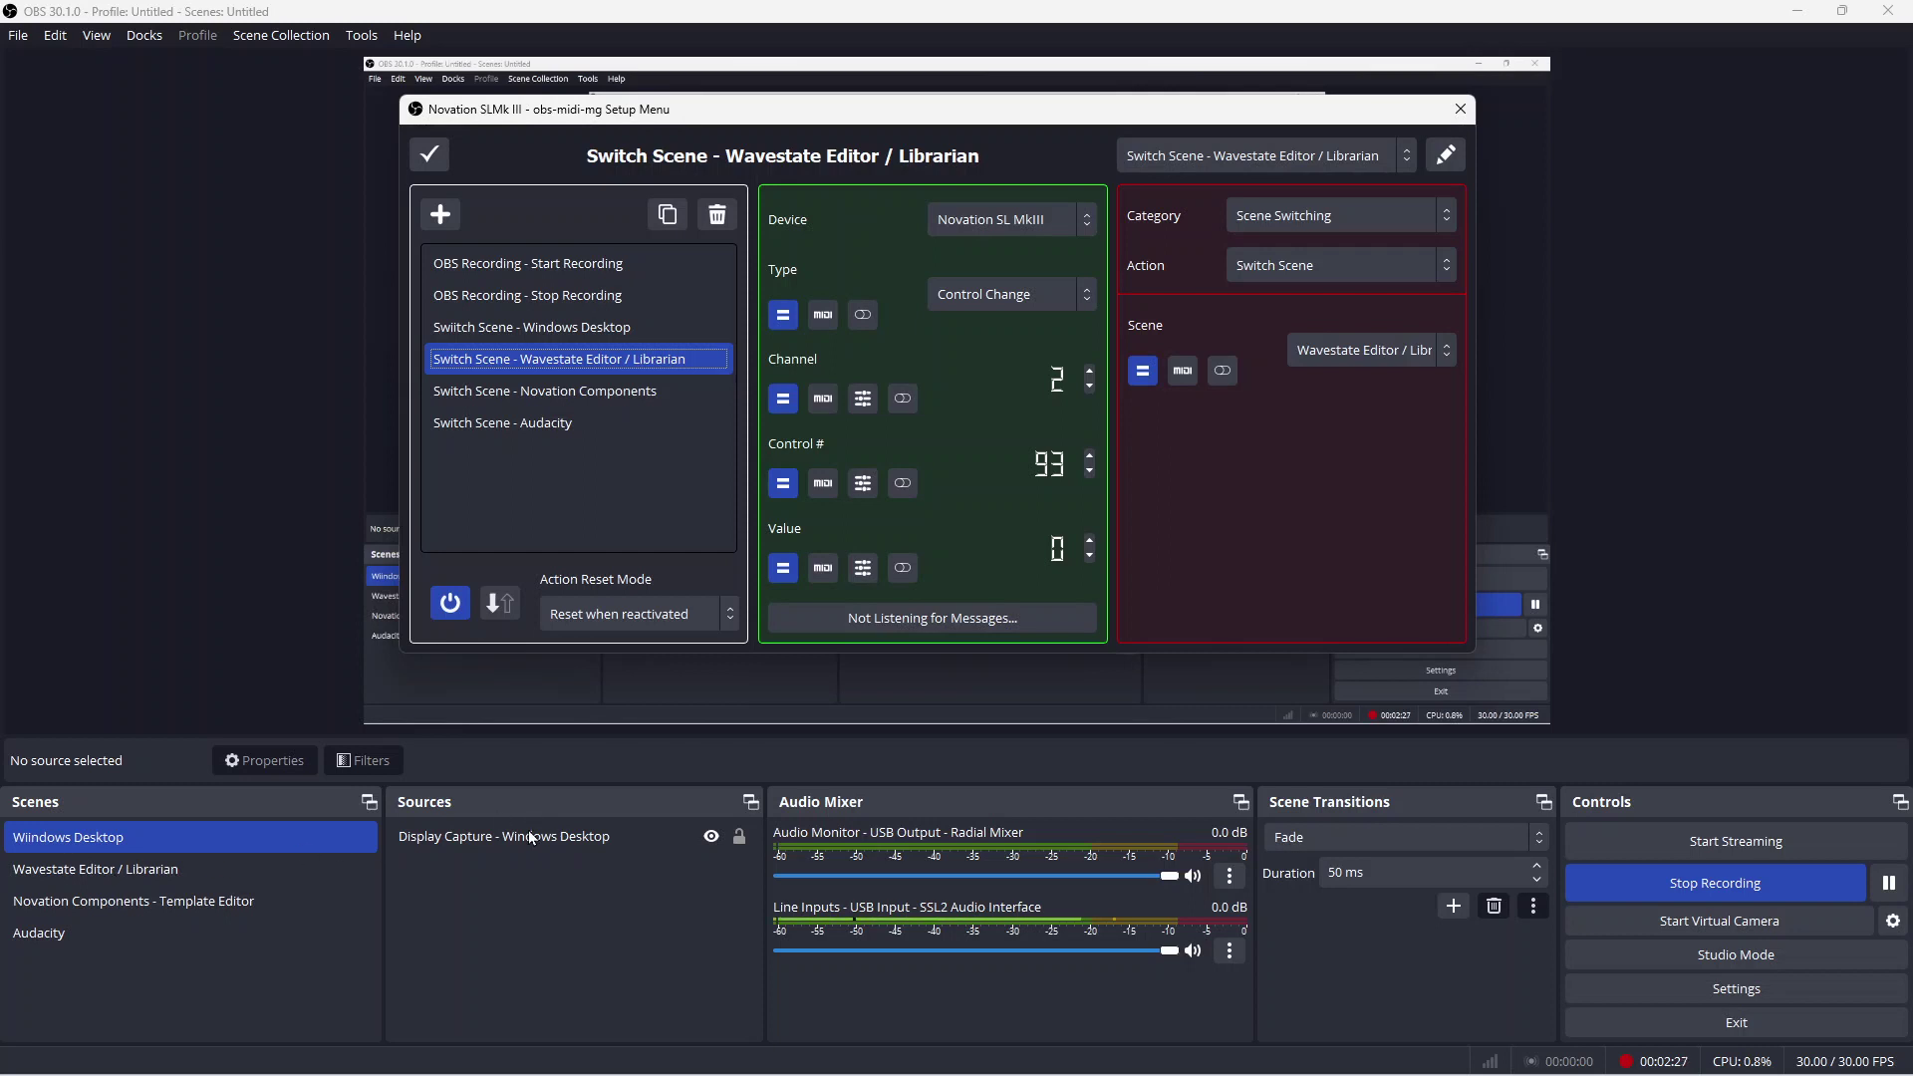
left_click(594, 399)
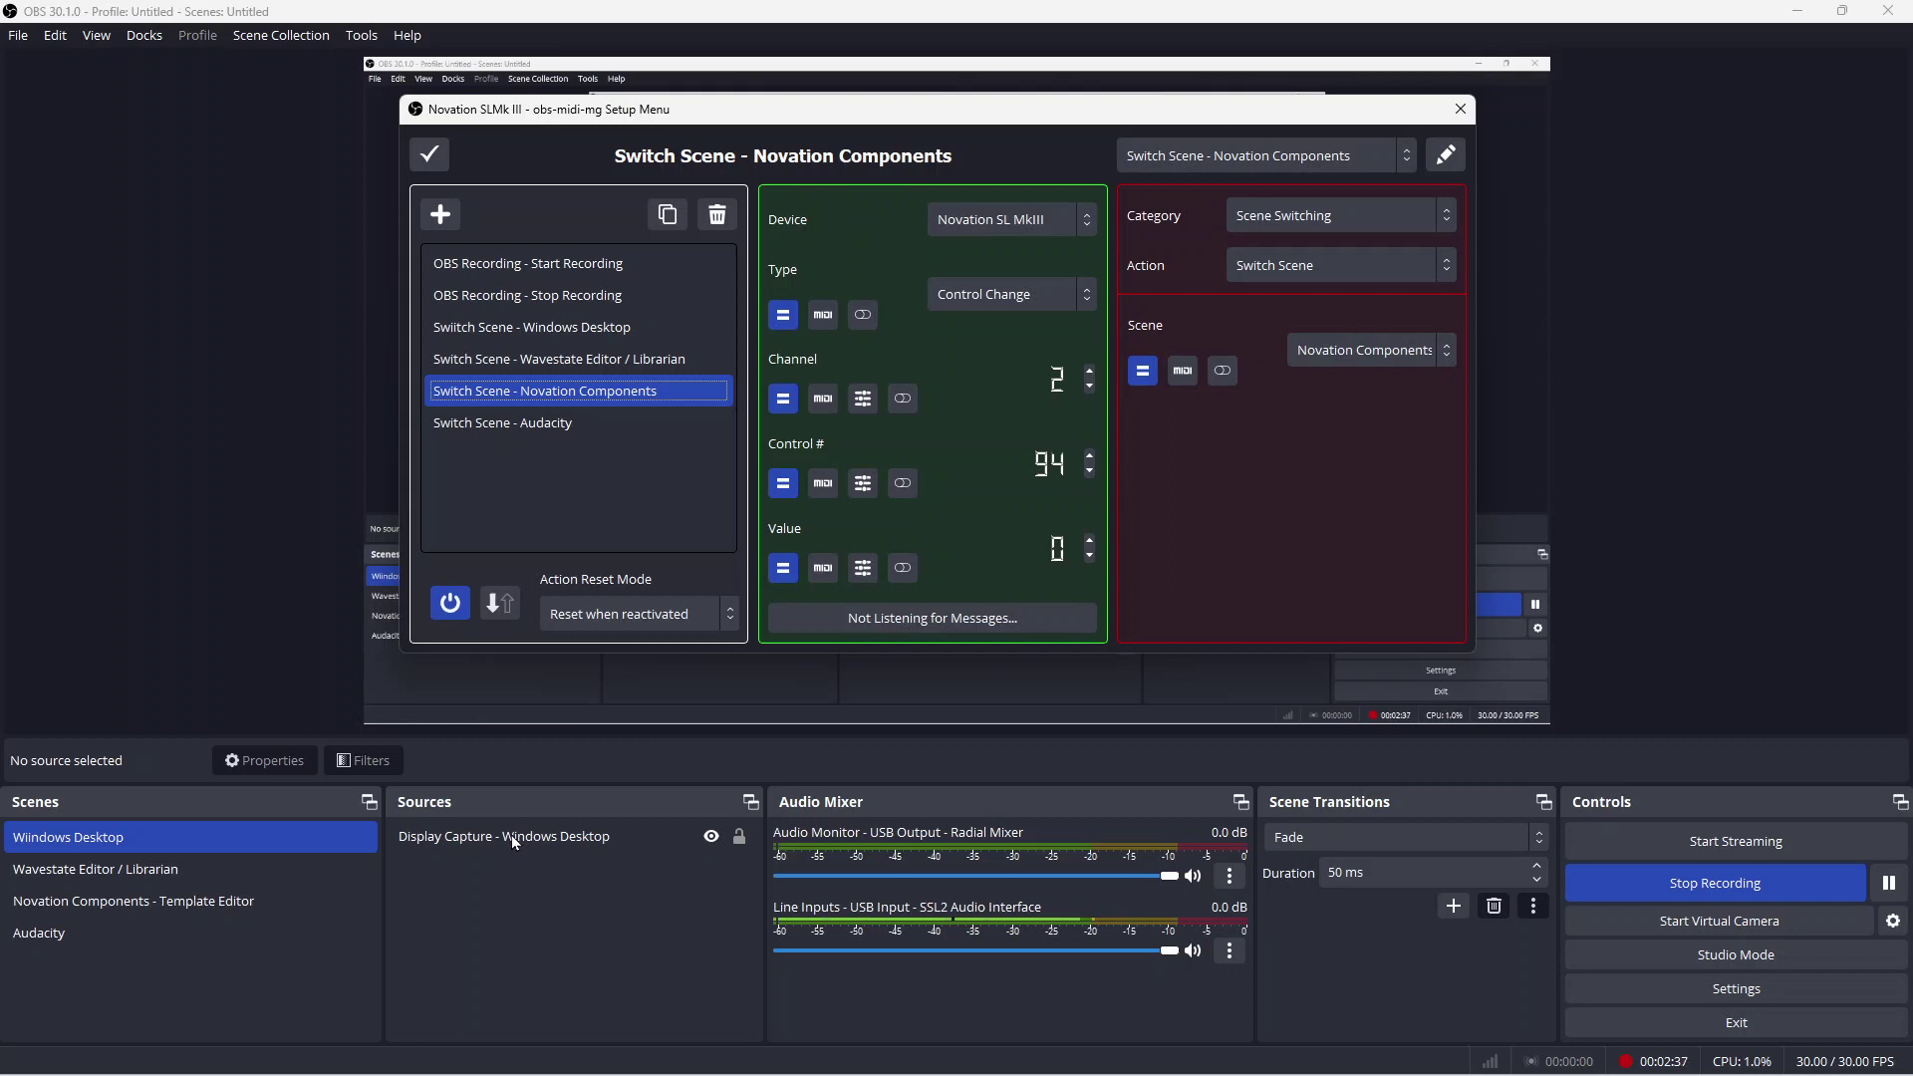
Inspect the Switch Scene - Audacity binding: SL MkIII CC 95, value 0, Channel 2.
left_click(569, 429)
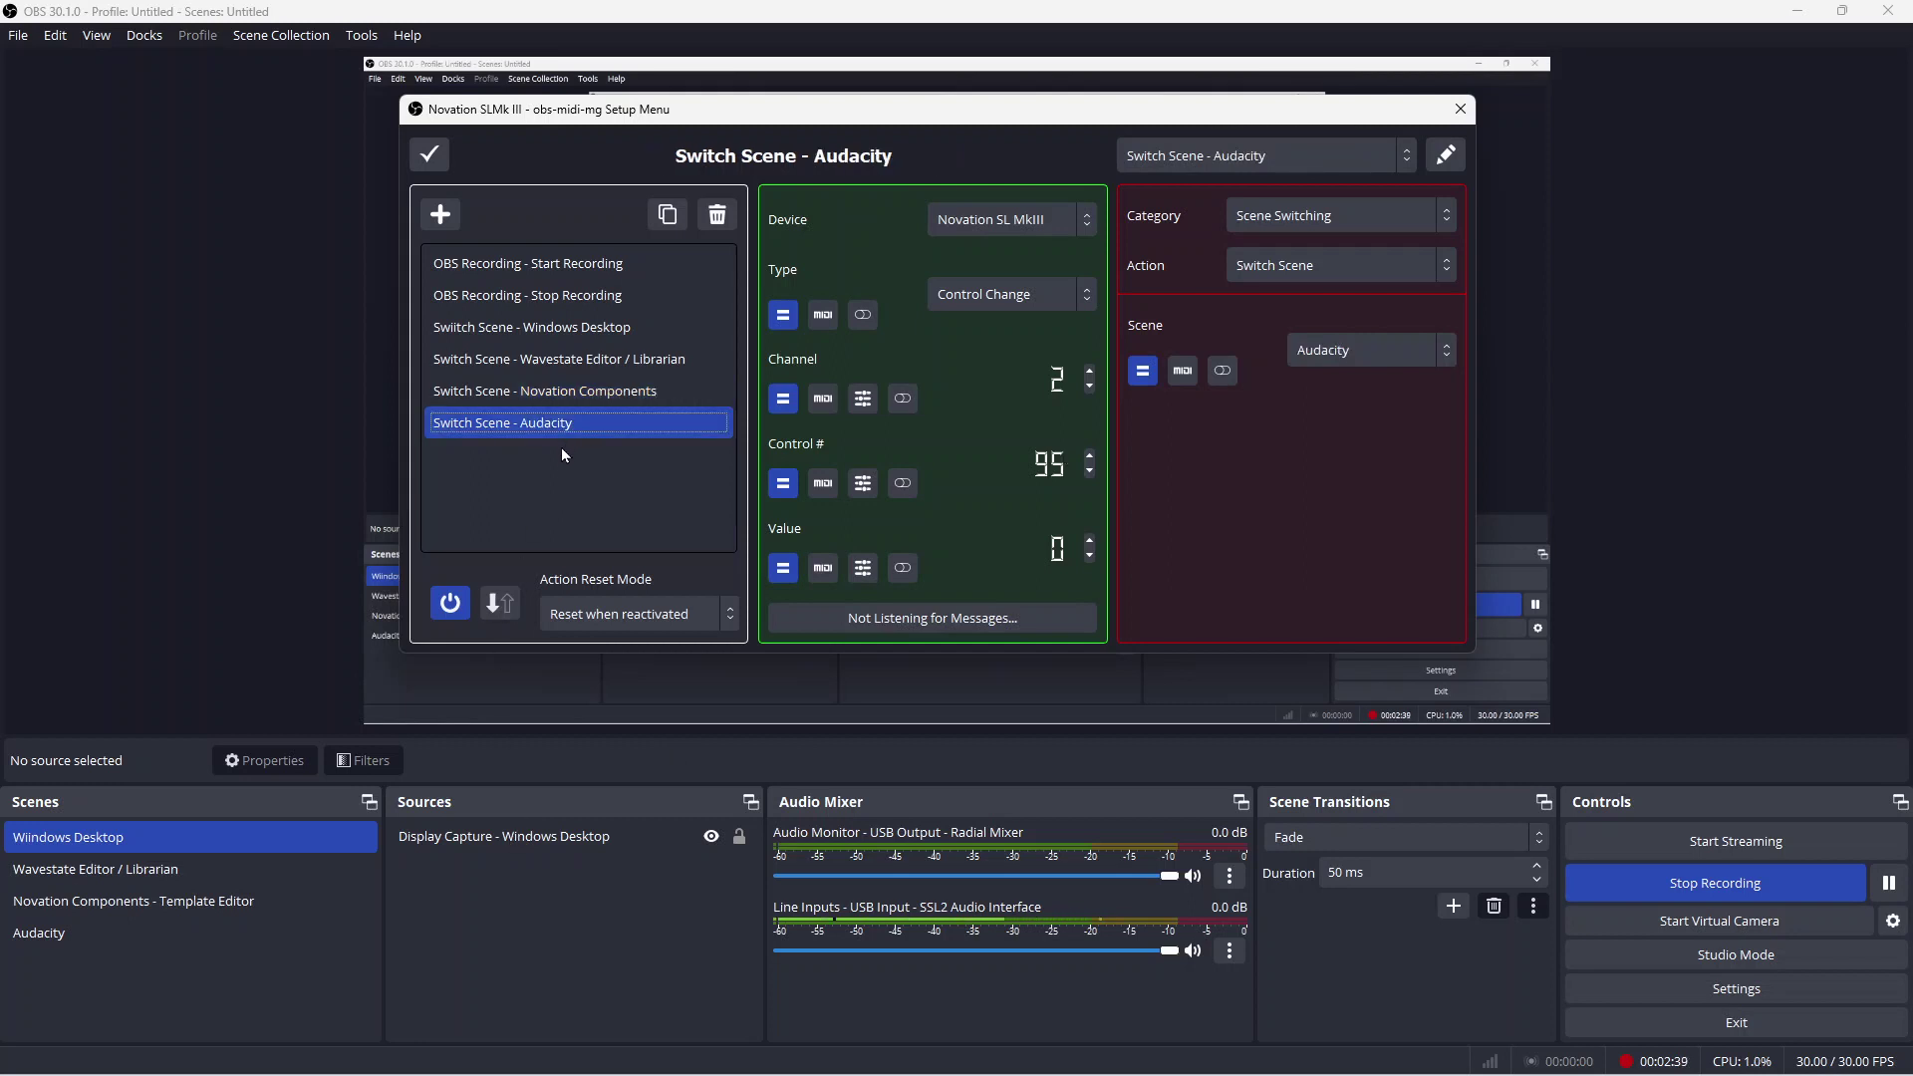